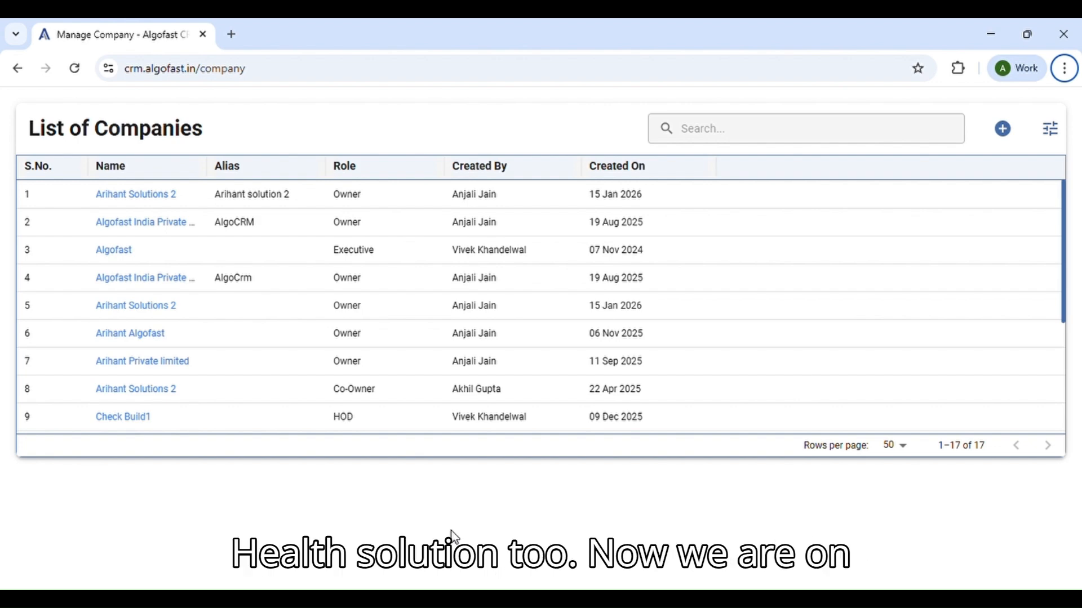
# Step: Enter the Arihant Solutions 2 company where the role is Co-Owner and go to its notification Event Configurations page
pyautogui.click(154, 397)
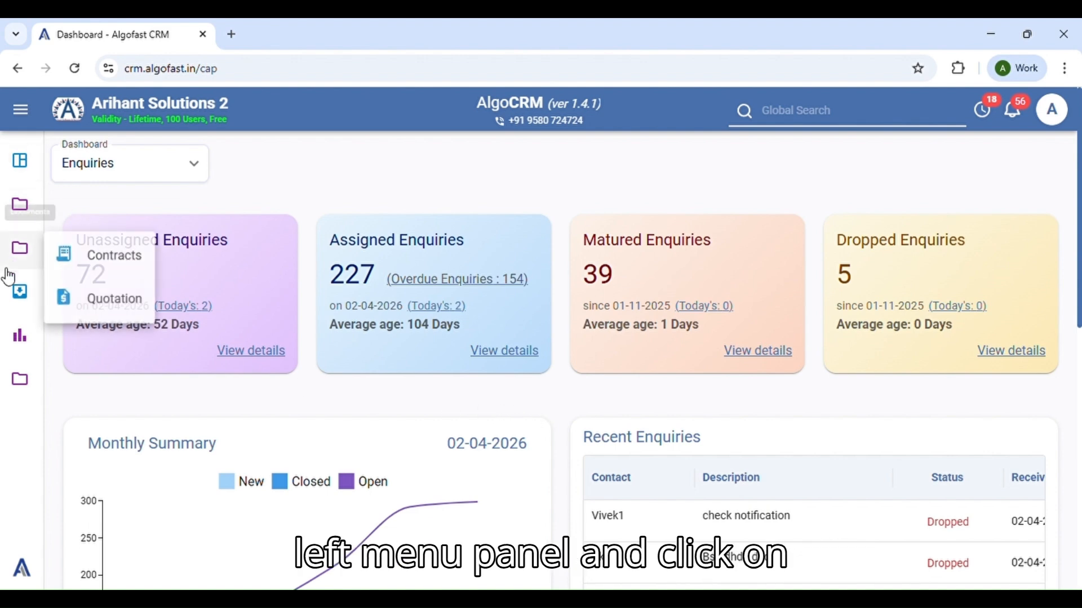
pyautogui.moveTo(20, 381)
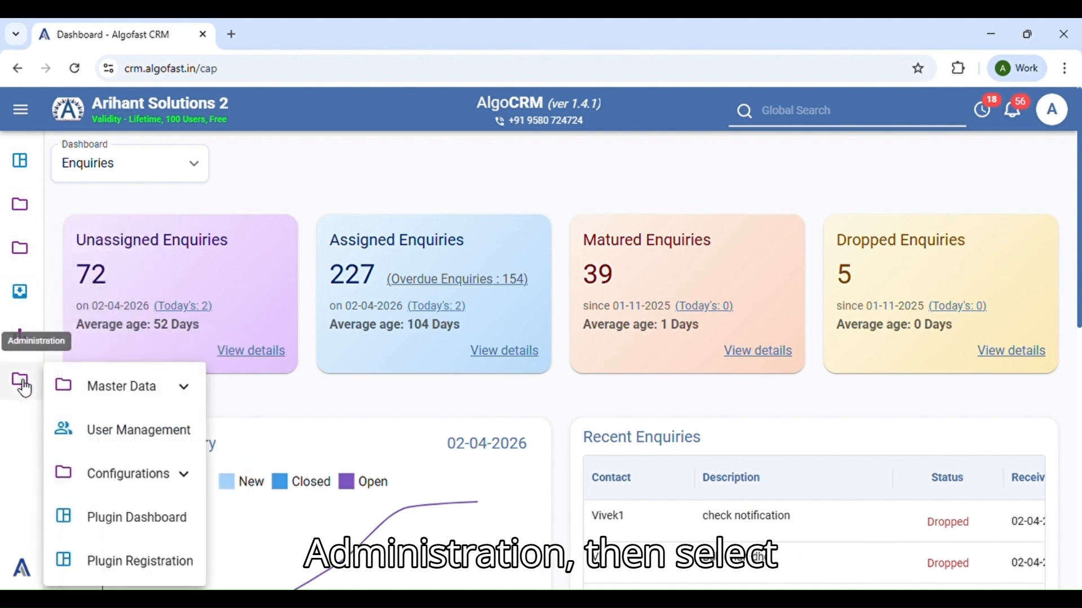
pyautogui.moveTo(169, 480)
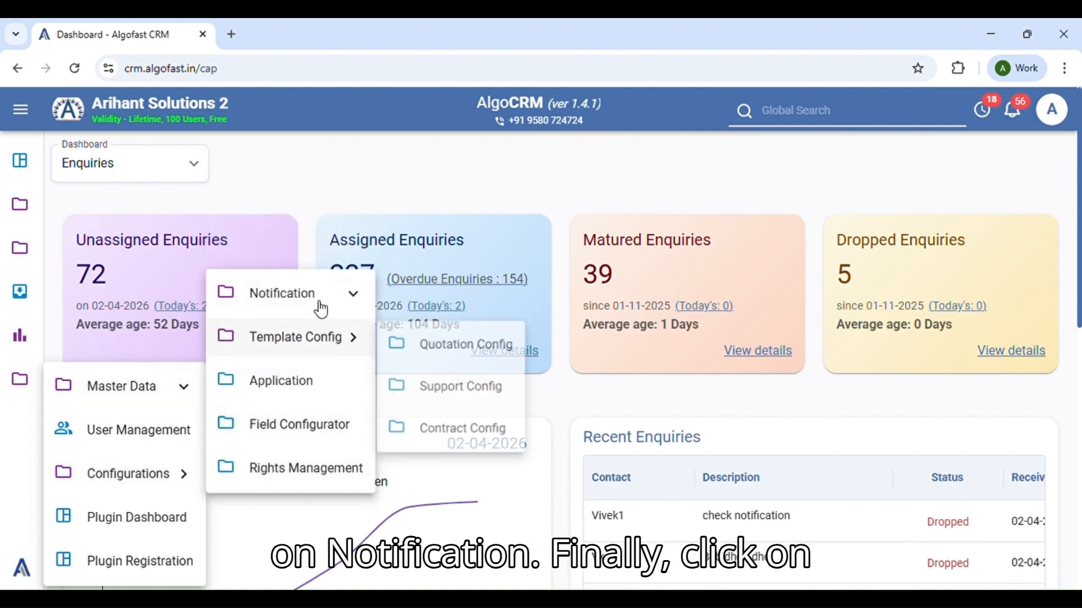
pyautogui.moveTo(324, 304)
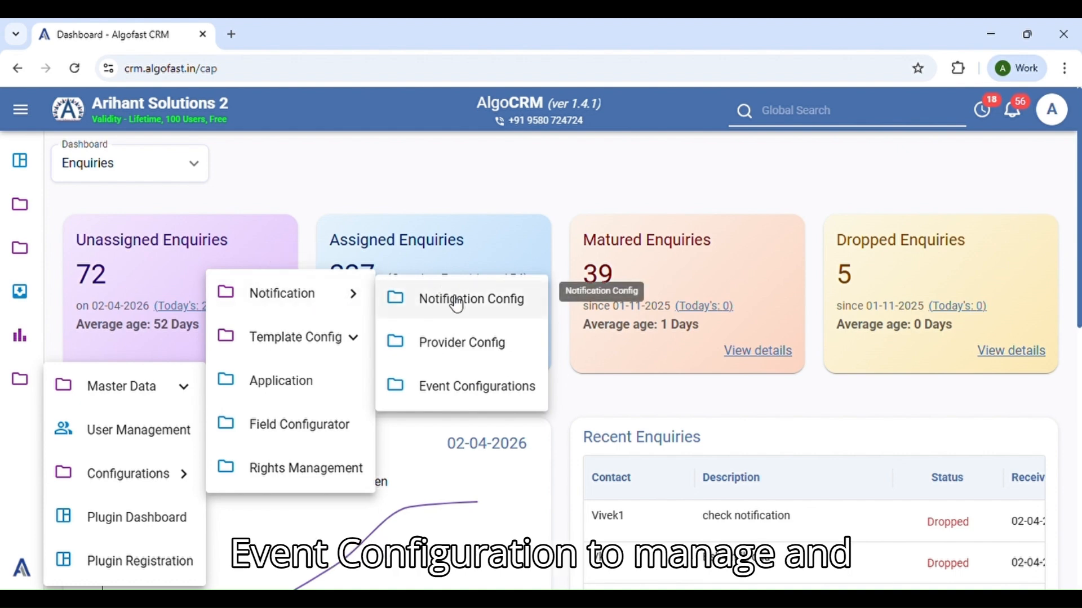
pyautogui.click(462, 384)
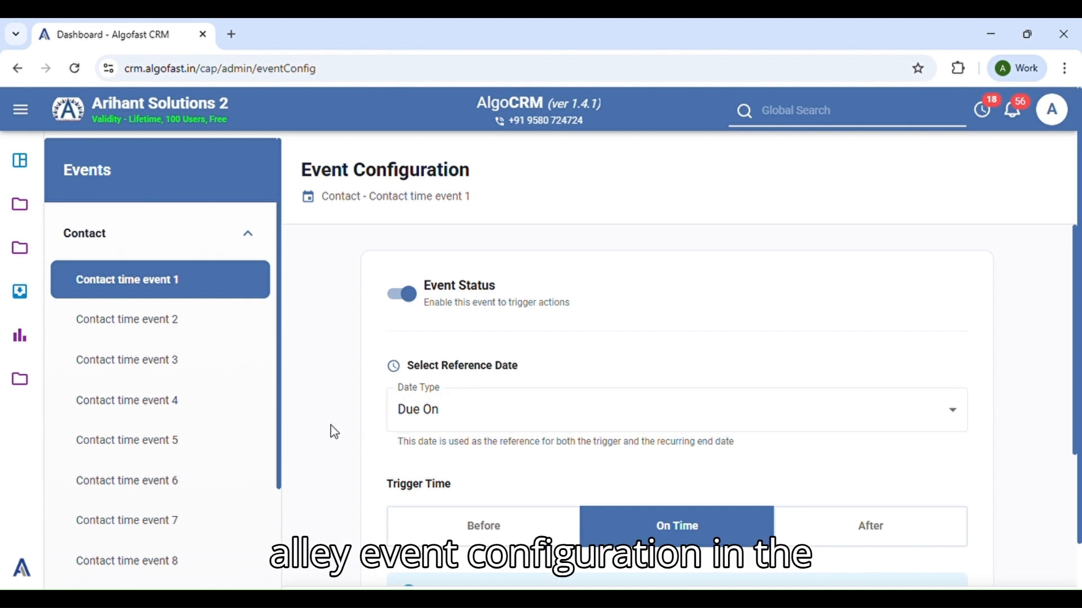
# Step: Collapse the Contact events, expand the Enquiry events and select Enquiry time event 1
pyautogui.click(261, 241)
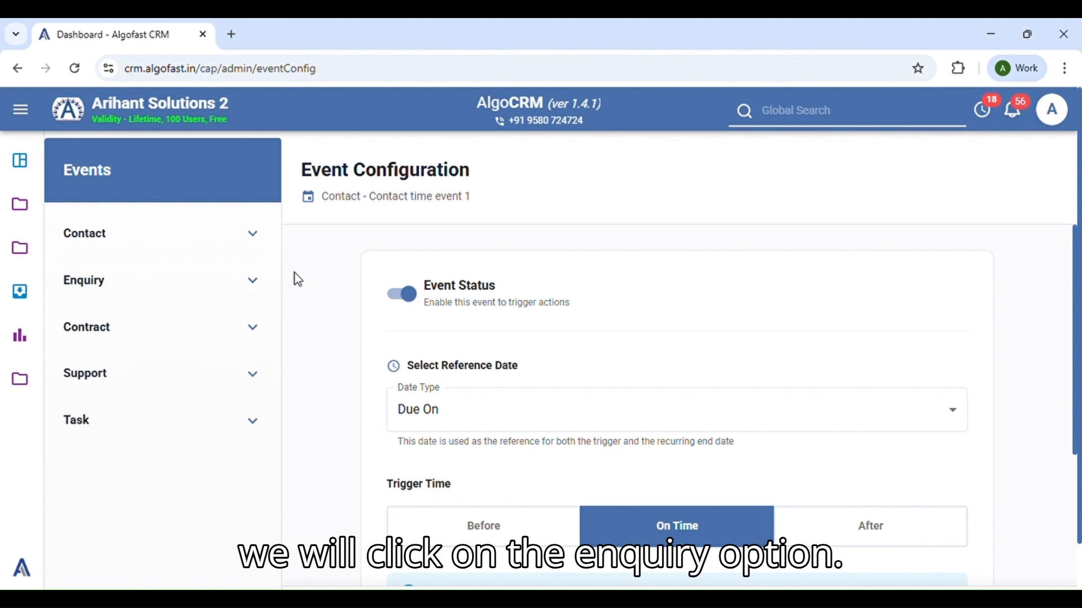
pyautogui.click(260, 284)
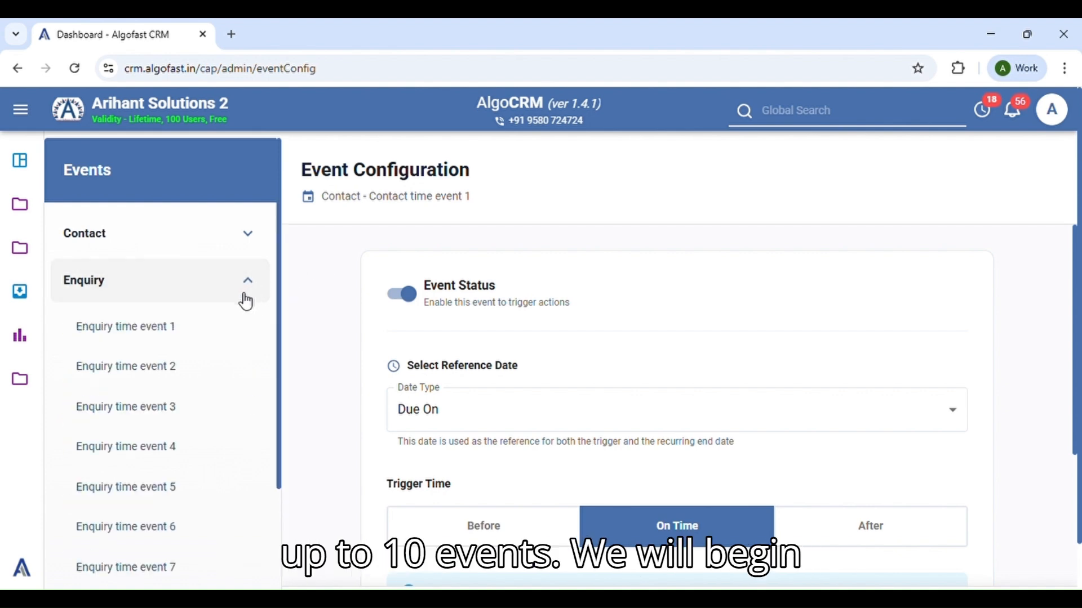
pyautogui.scroll(-4, 172, 414)
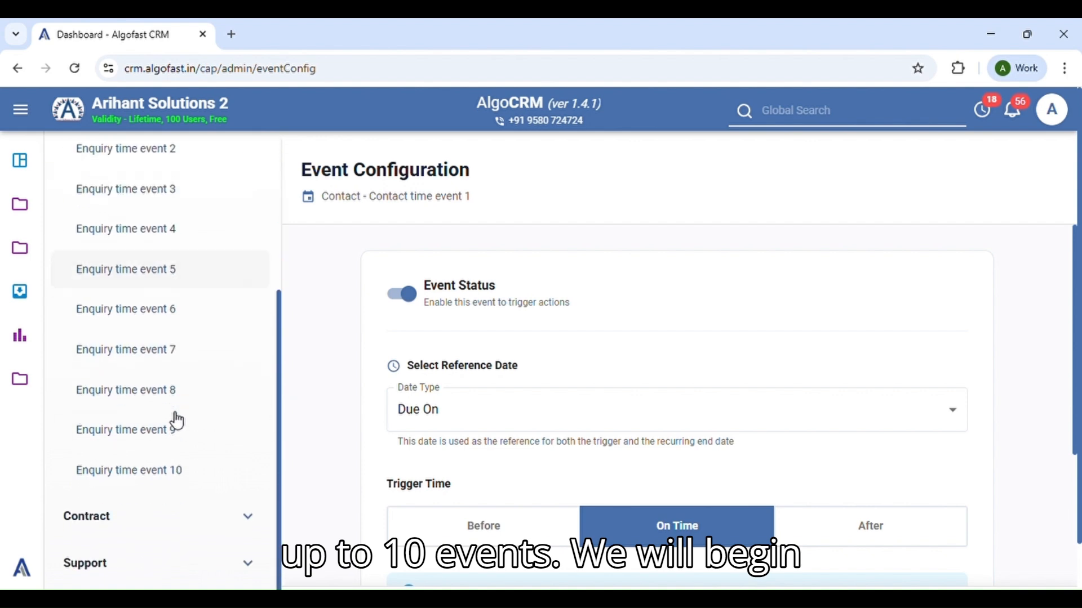
pyautogui.scroll(4, 205, 417)
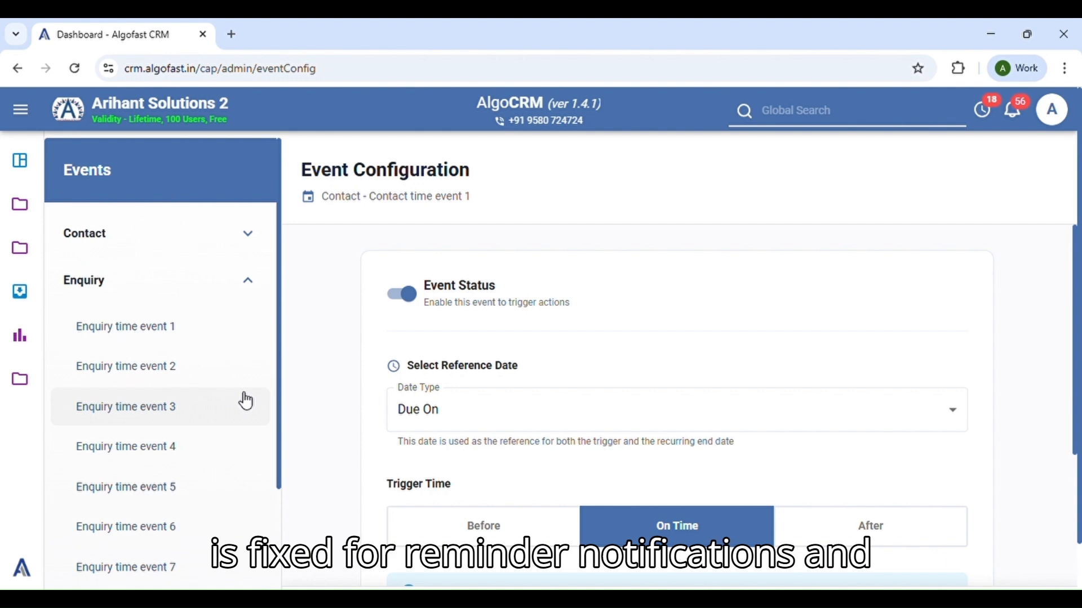
pyautogui.click(144, 324)
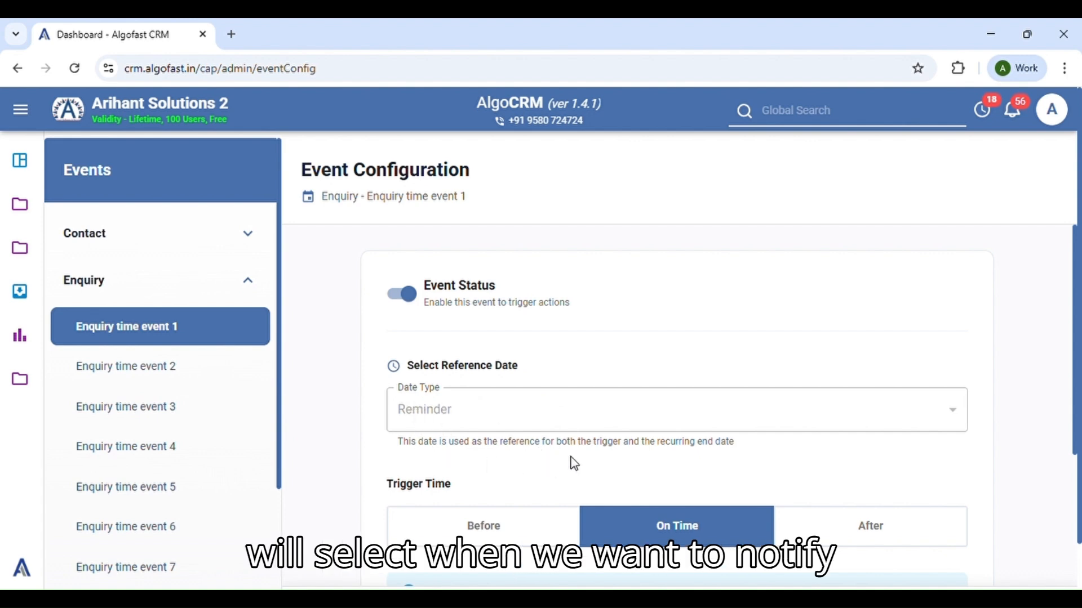
# Step: Try the Before, On Time and After trigger times for Enquiry time event 1
pyautogui.scroll(-1, 572, 461)
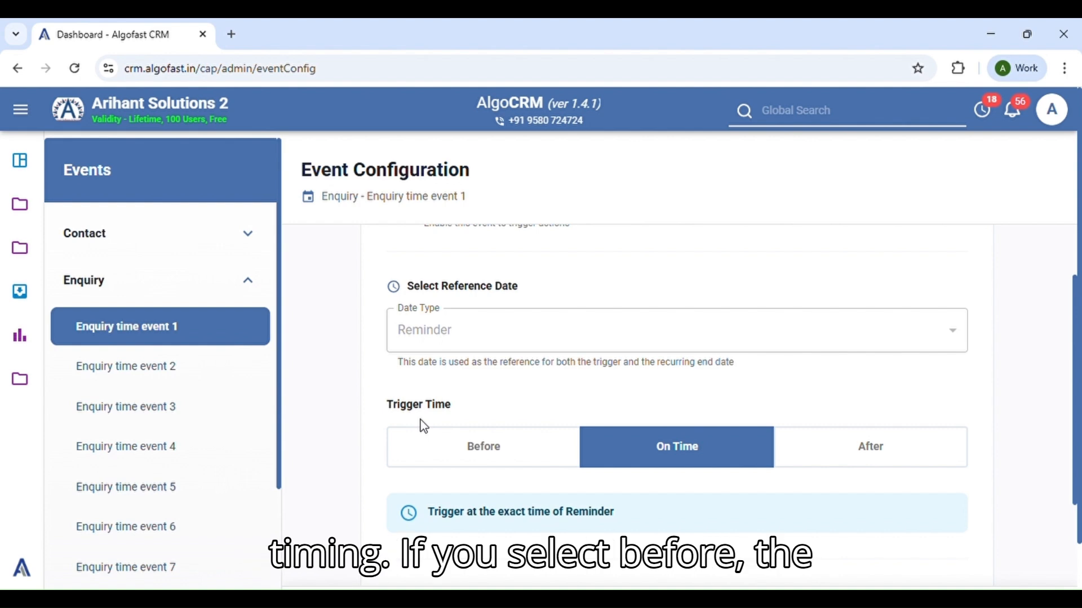
pyautogui.scroll(-2, 575, 404)
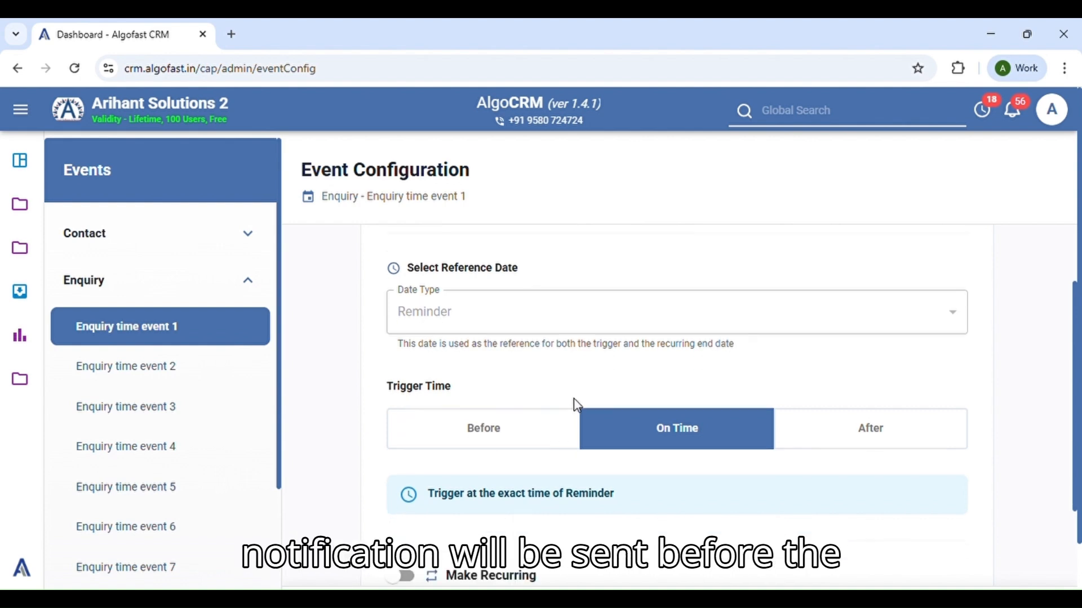
pyautogui.click(500, 382)
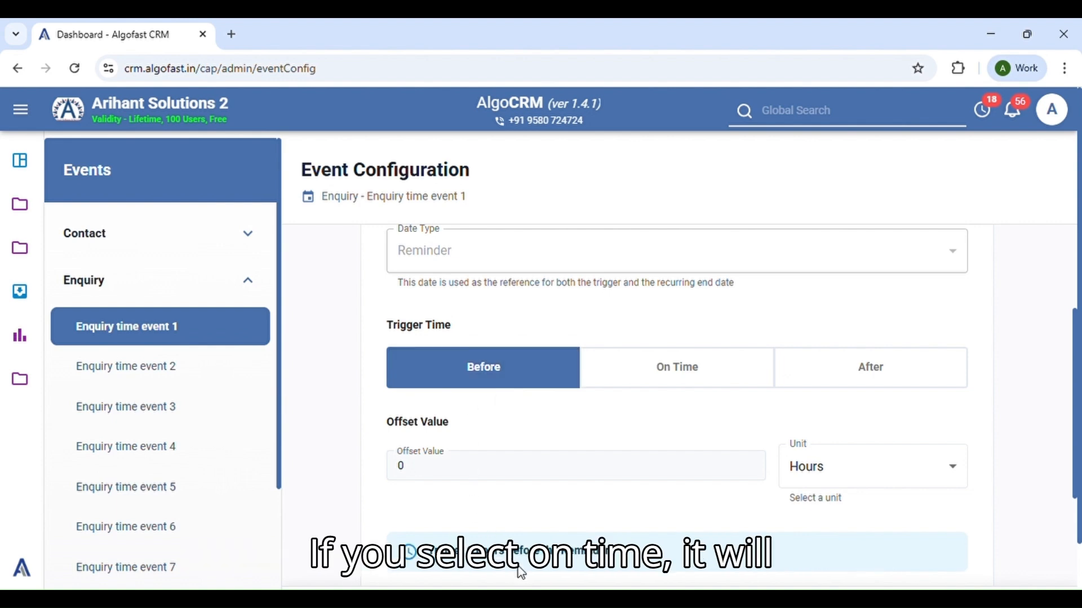
pyautogui.click(691, 379)
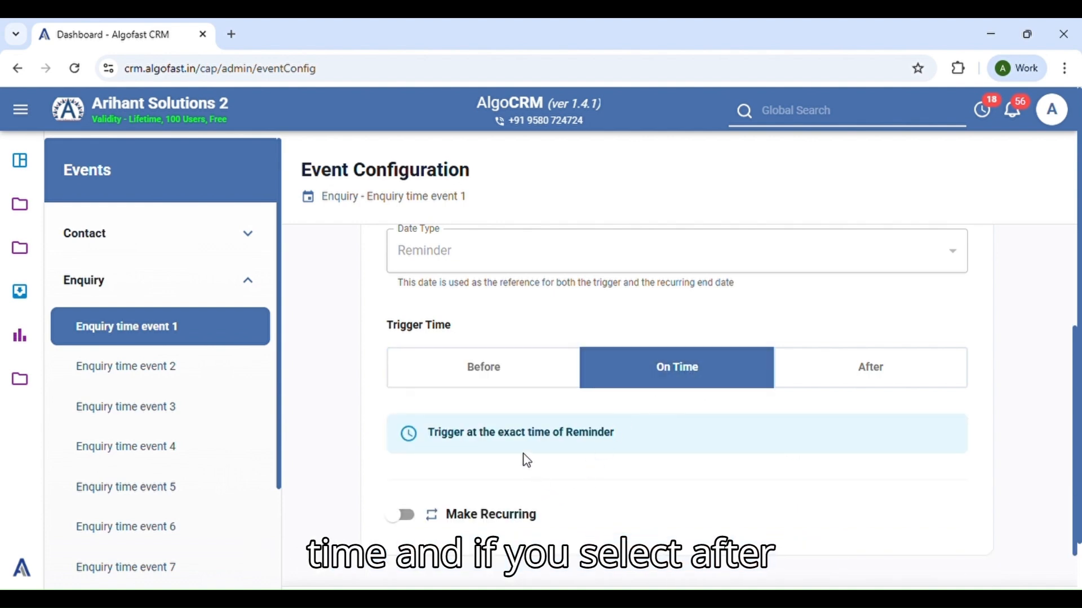
pyautogui.click(872, 374)
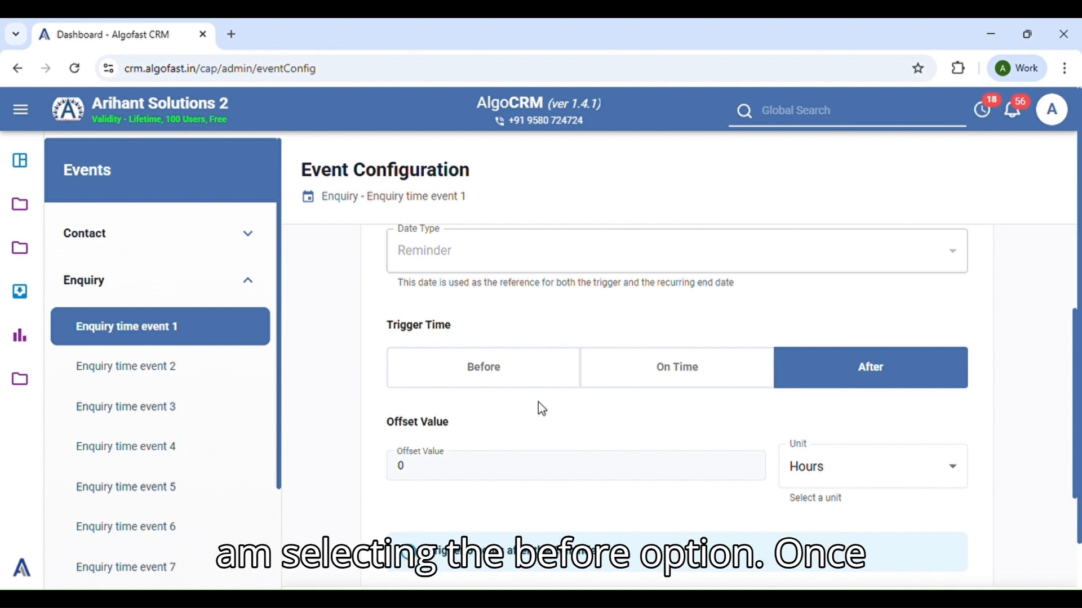
# Step: Set the trigger time to Before, with an offset of 2 minutes from the reminder
pyautogui.click(505, 379)
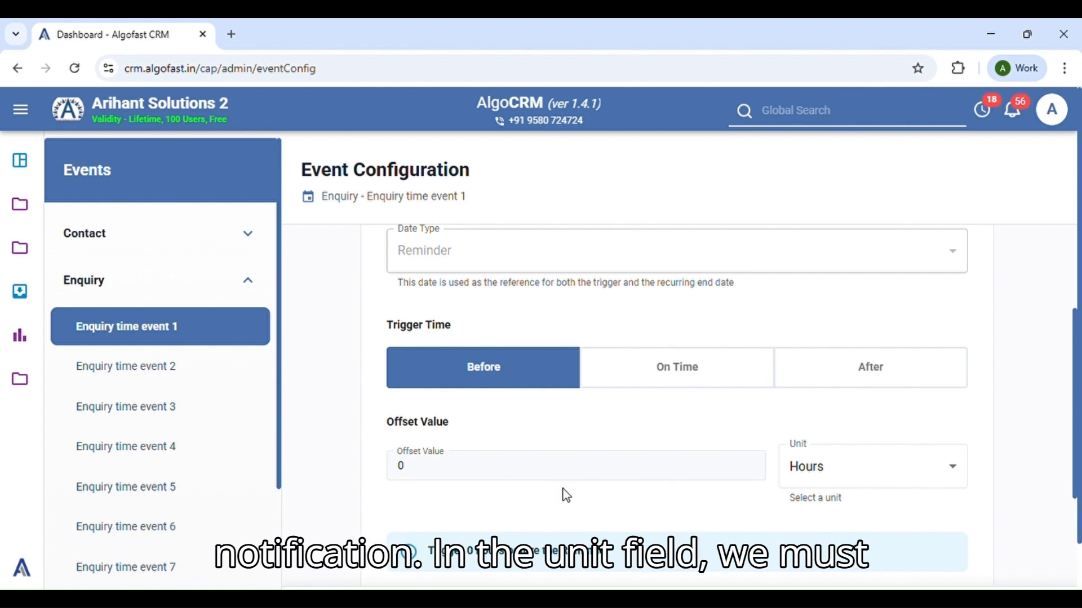
pyautogui.click(854, 476)
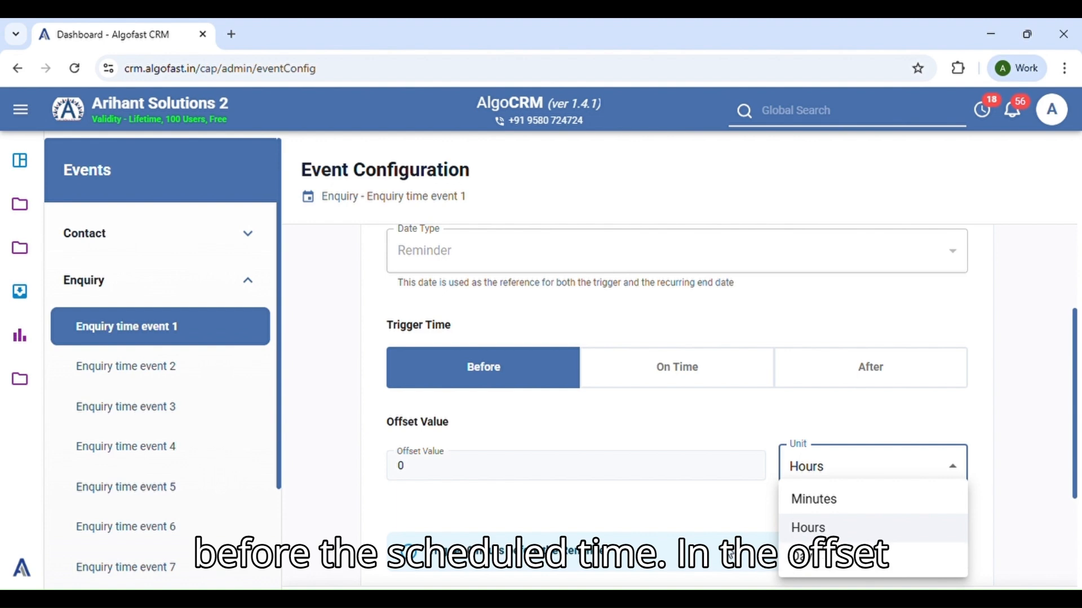
pyautogui.click(721, 515)
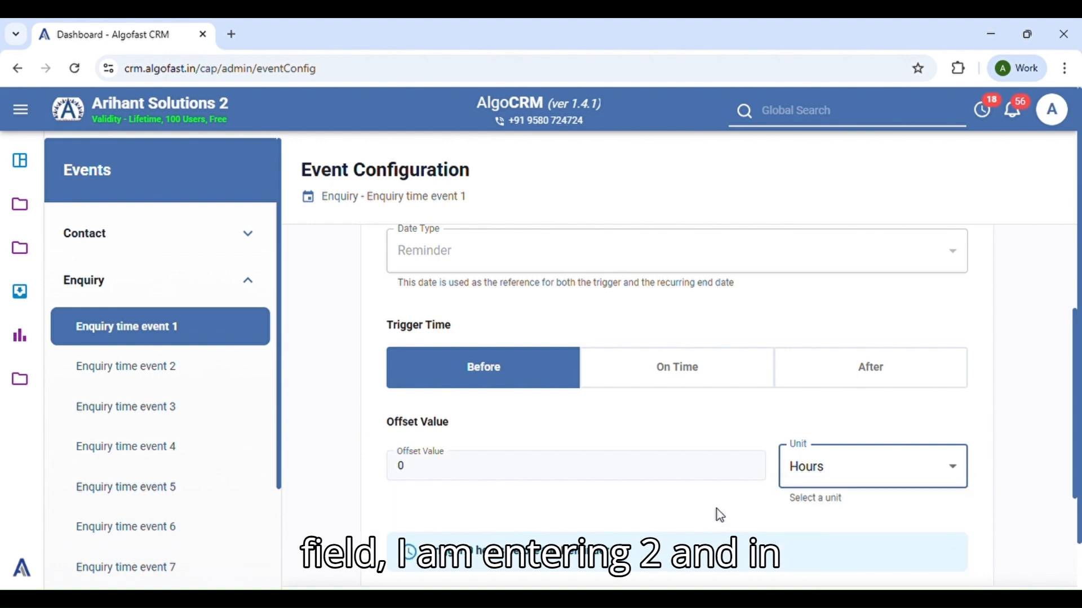
pyautogui.click(444, 481)
pyautogui.press('BackSpace')
pyautogui.write('2')
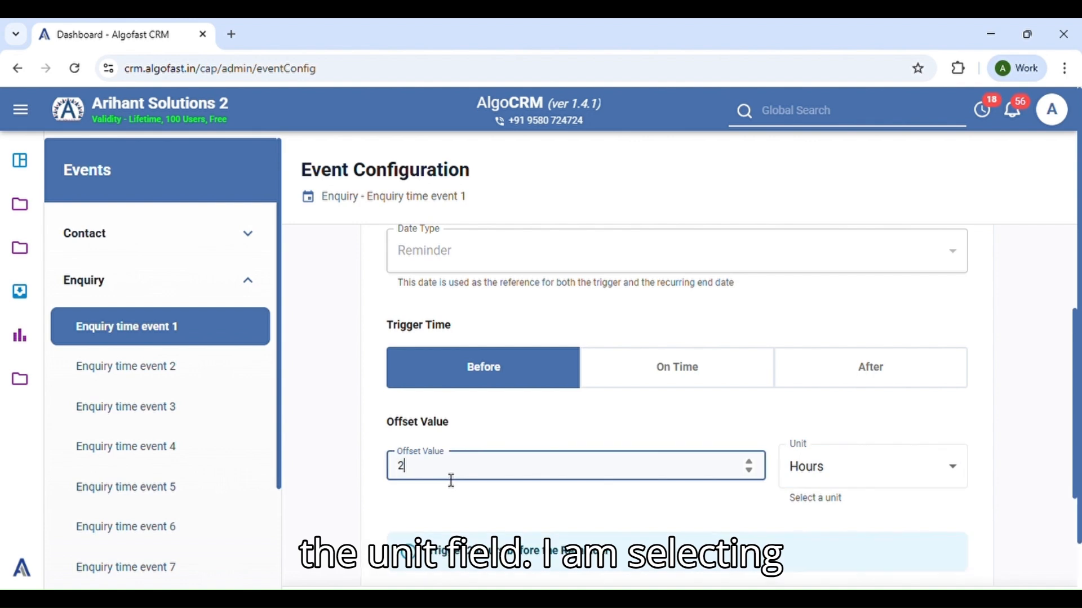
pyautogui.click(890, 478)
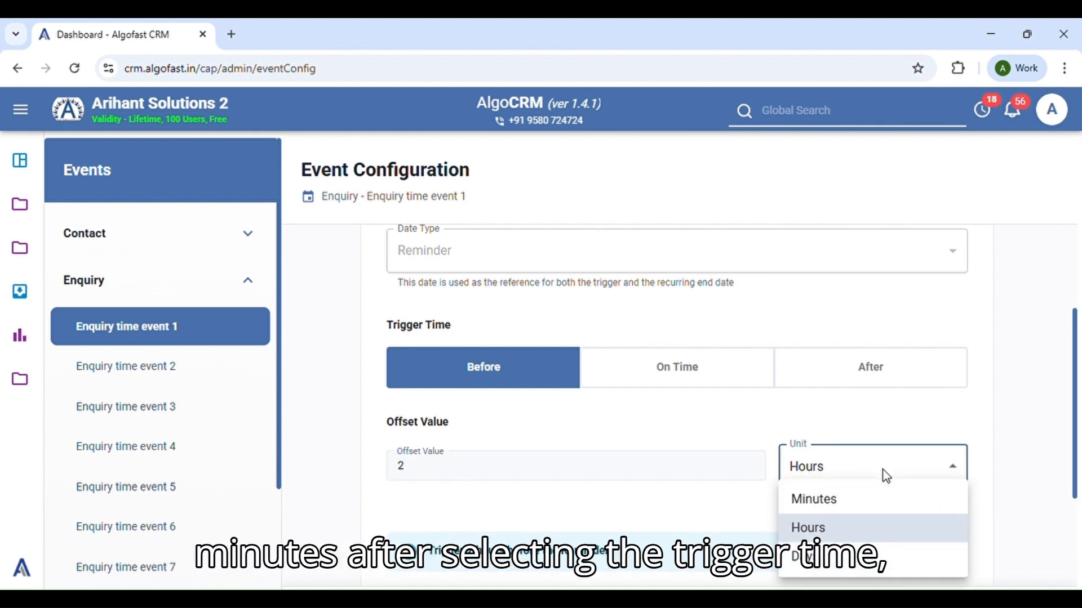
pyautogui.click(836, 503)
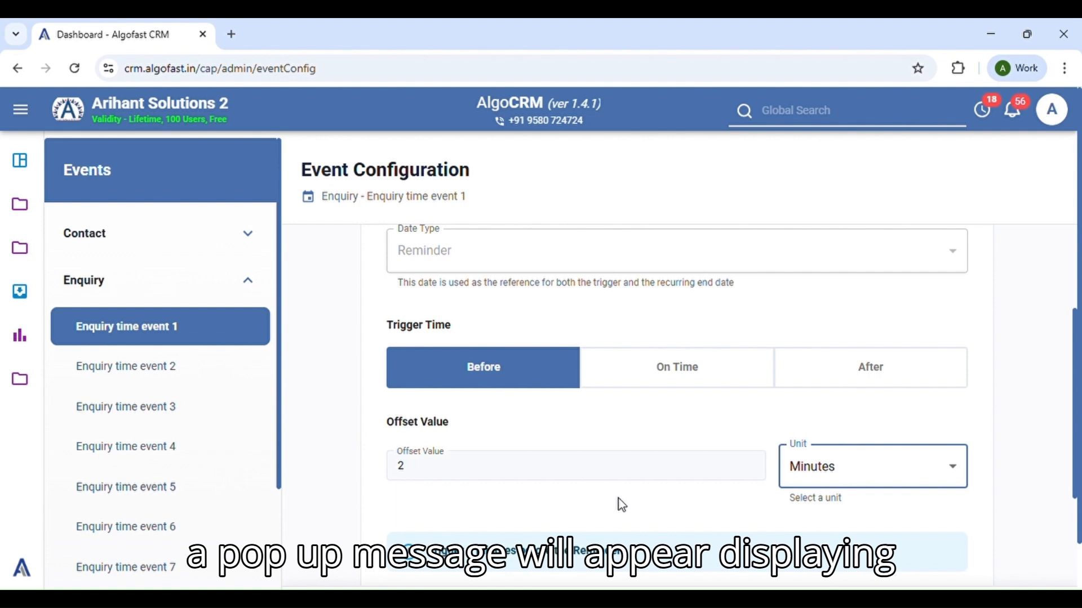
# Step: Make the event recurring with a repeat interval of 2 days
pyautogui.scroll(-2, 617, 498)
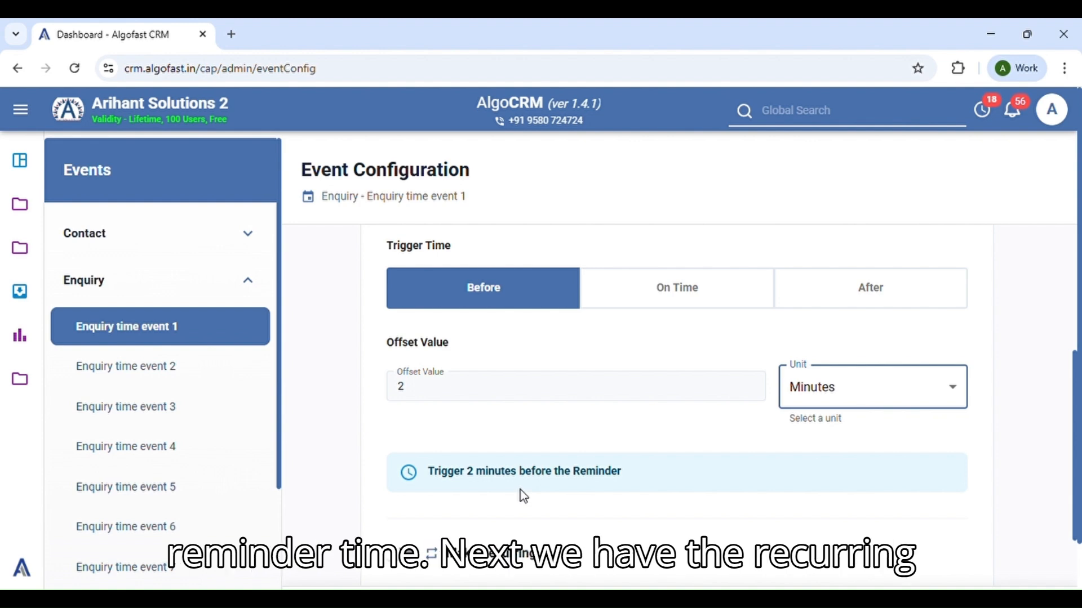
pyautogui.scroll(-2, 543, 499)
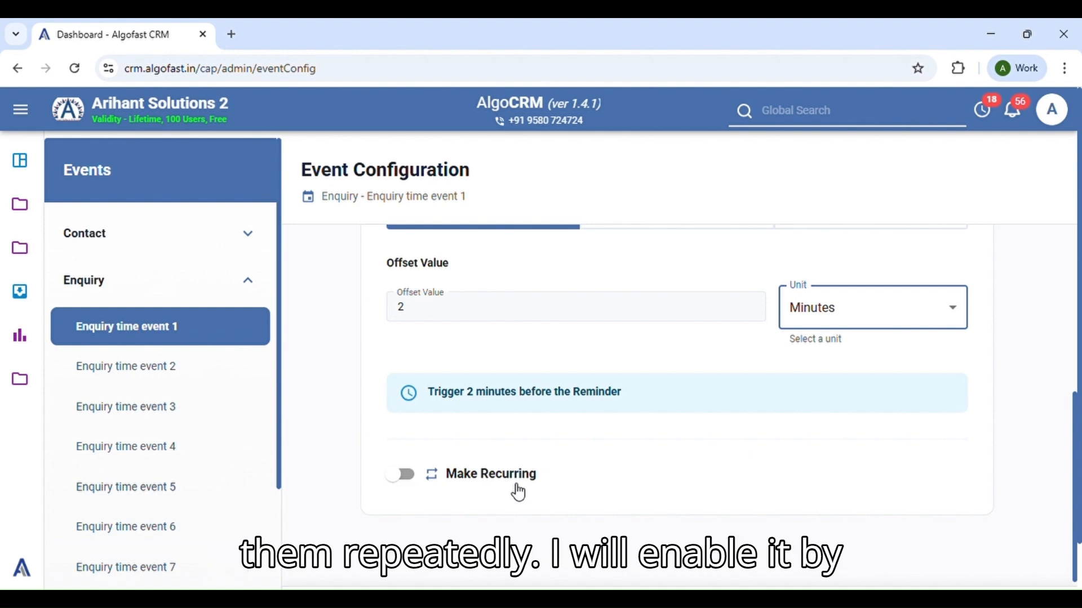
pyautogui.click(401, 475)
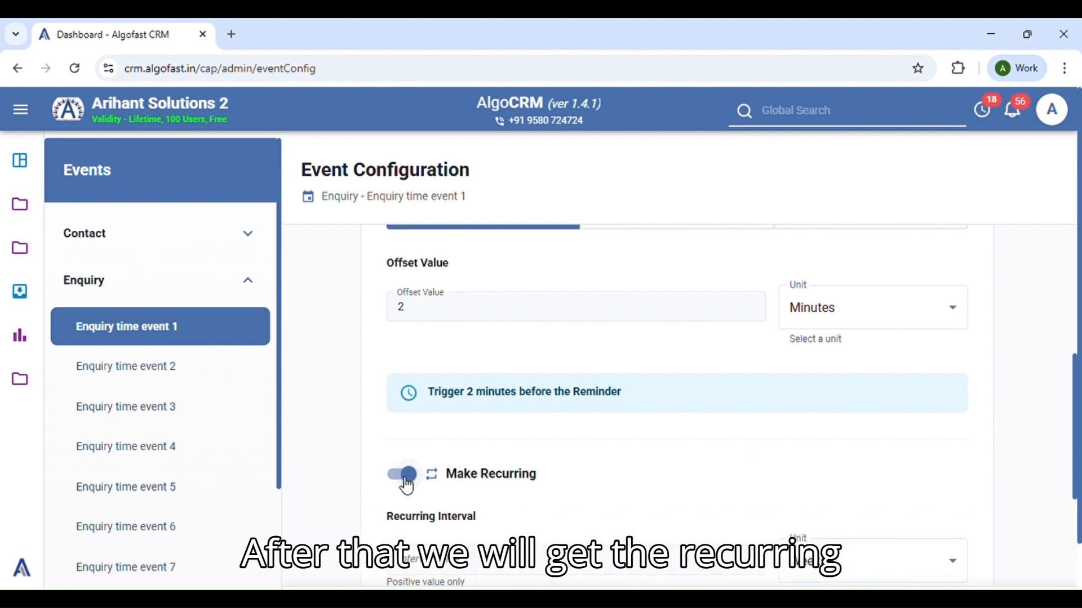
pyautogui.scroll(-3, 538, 493)
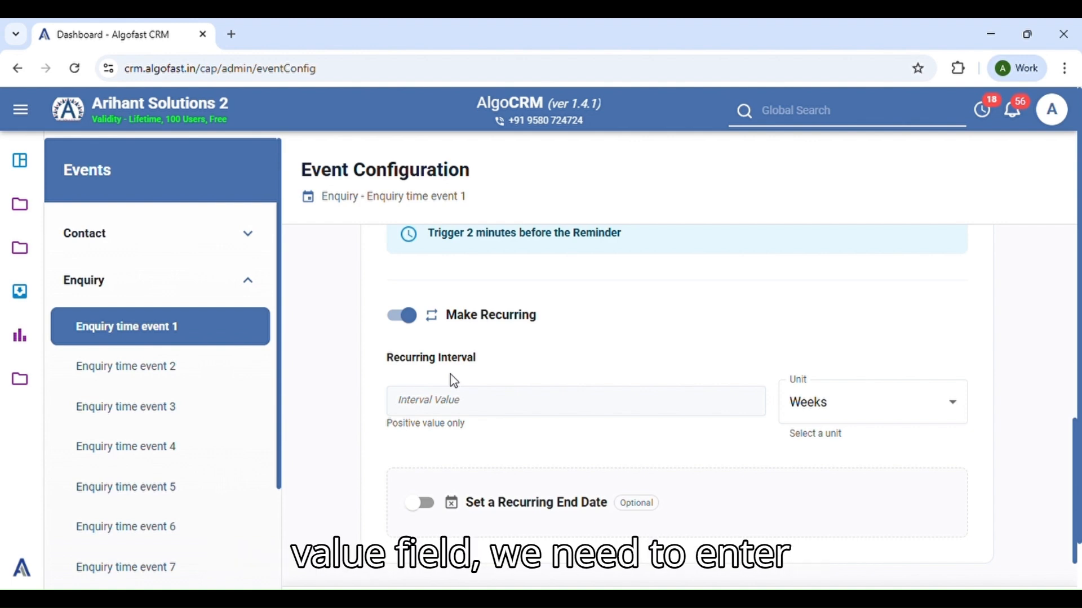
pyautogui.click(454, 401)
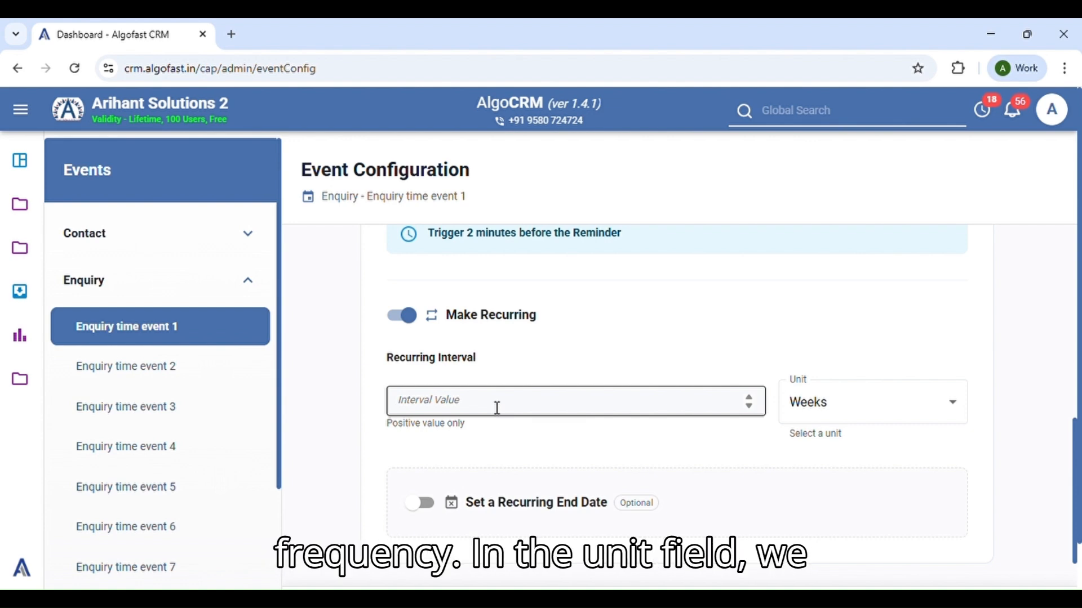
pyautogui.click(871, 418)
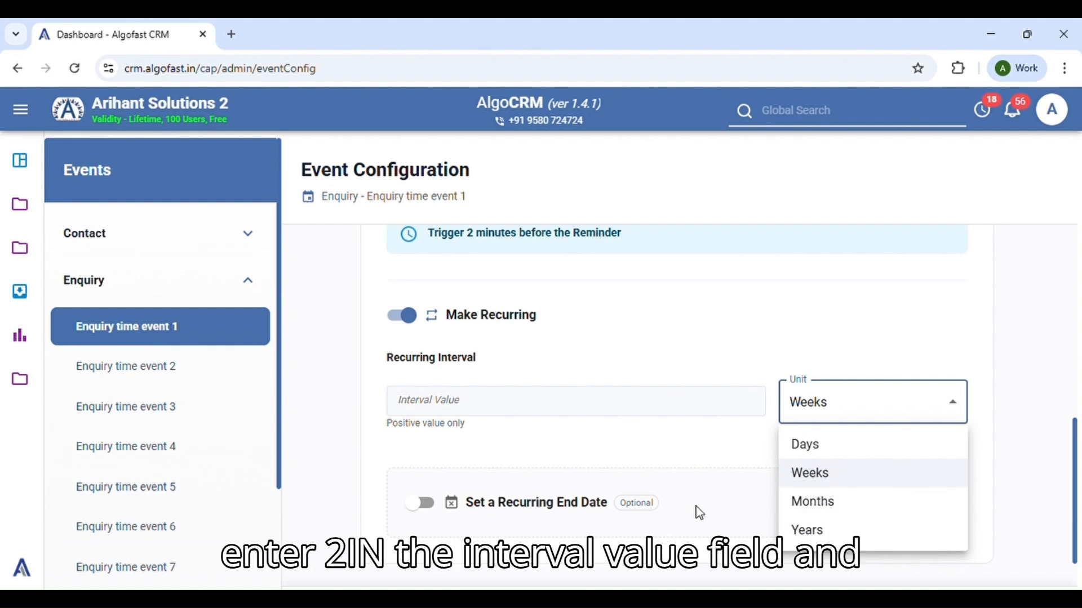
pyautogui.click(577, 444)
pyautogui.click(481, 406)
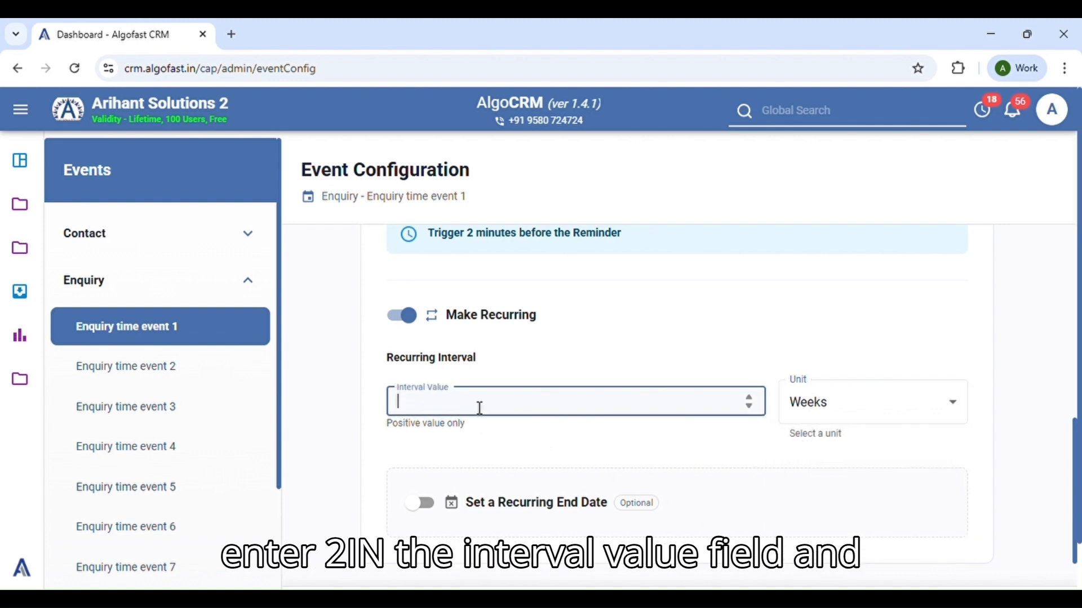
pyautogui.write('2')
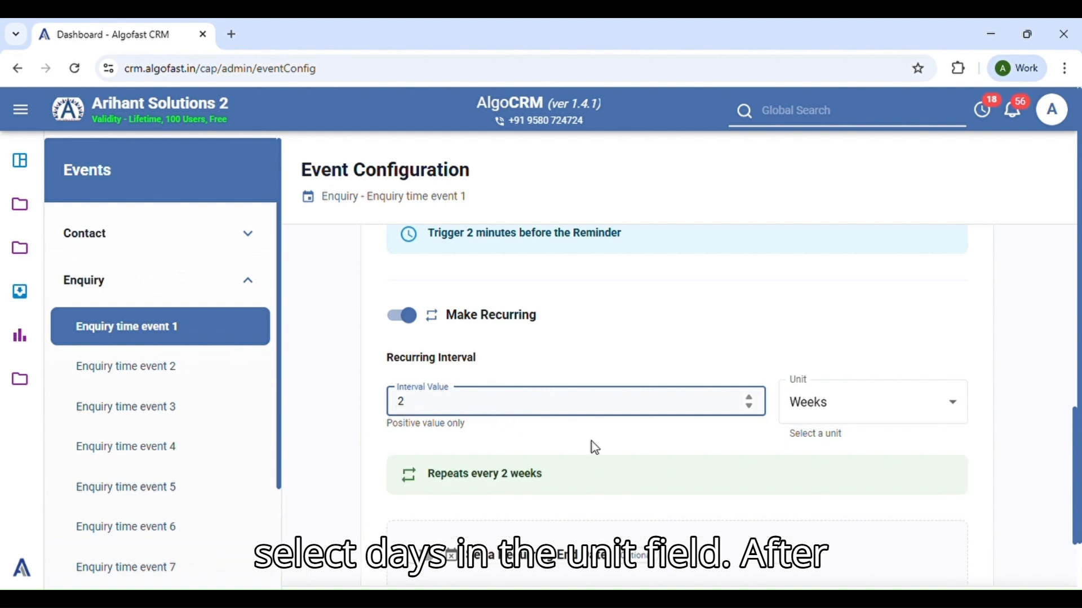
pyautogui.click(885, 412)
pyautogui.click(823, 451)
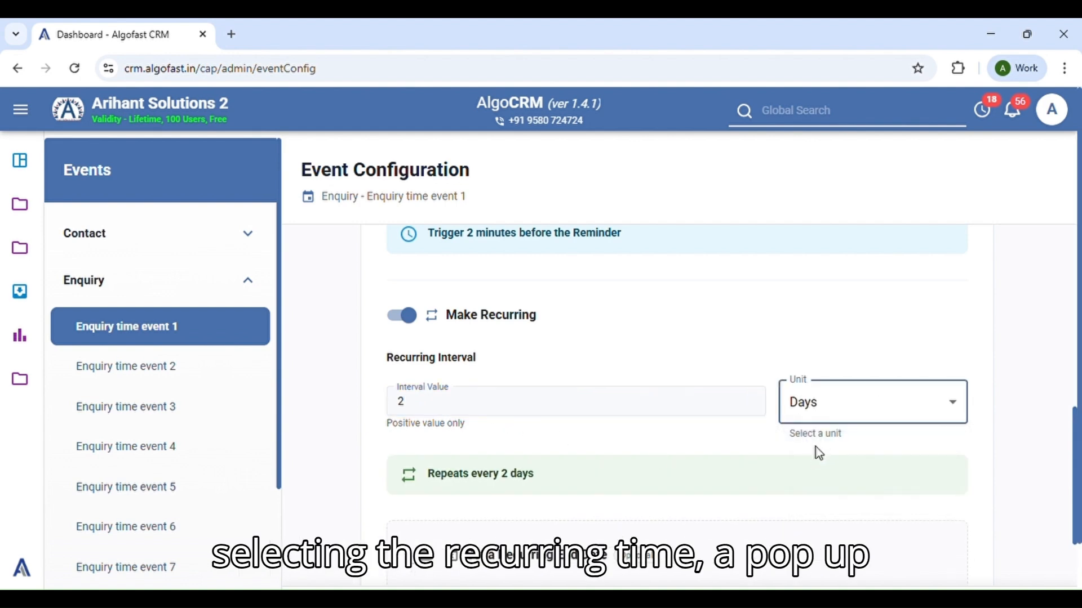
# Step: Enable the optional recurring end date for the event
pyautogui.scroll(-2, 523, 496)
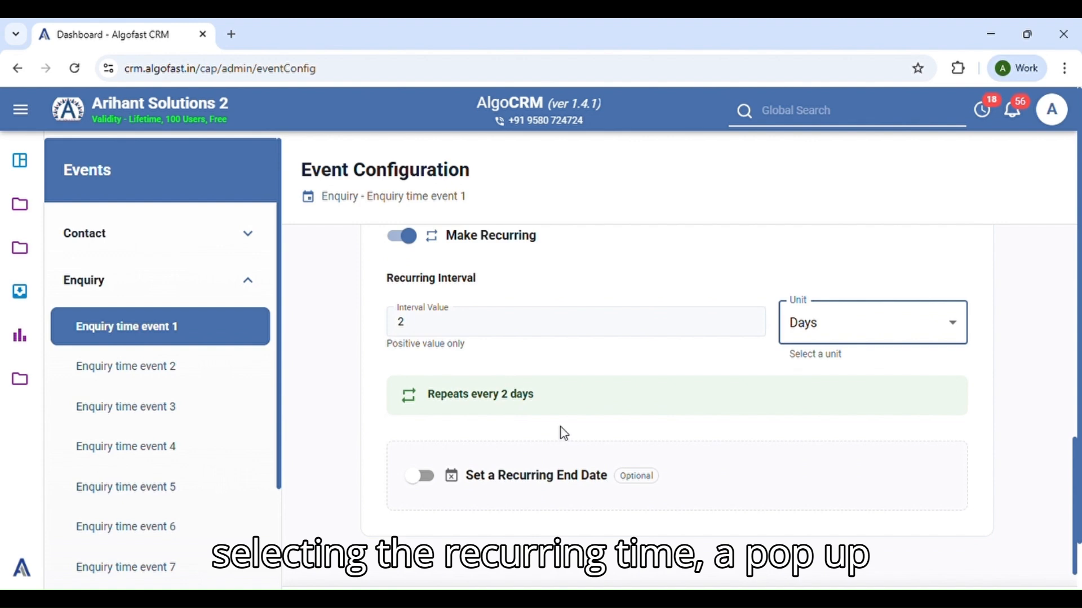
pyautogui.click(546, 431)
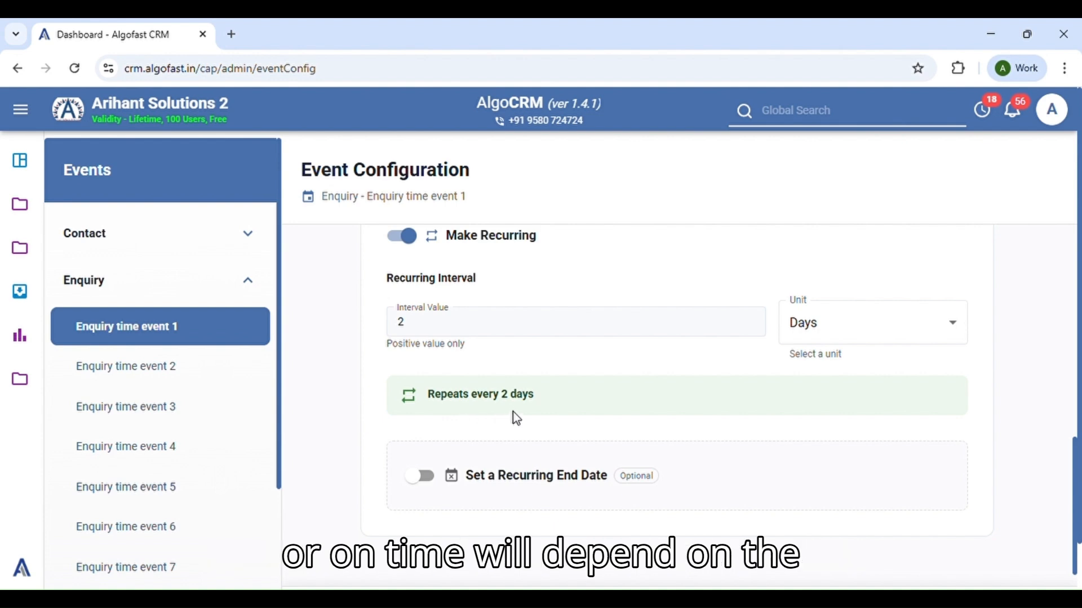
pyautogui.scroll(2, 556, 424)
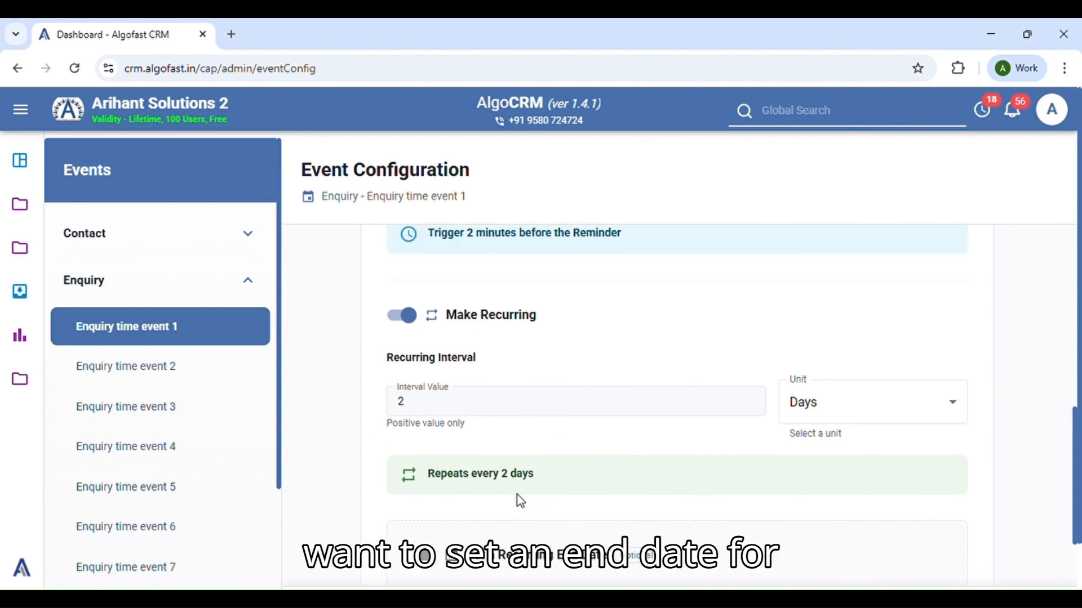
pyautogui.scroll(-1, 631, 485)
pyautogui.scroll(-2, 629, 474)
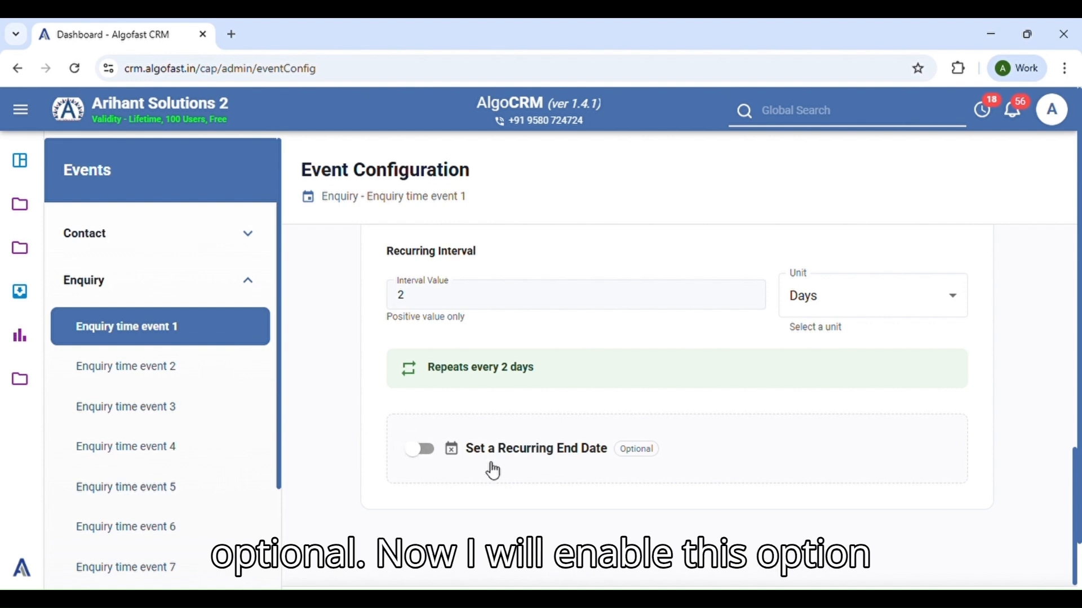
pyautogui.click(423, 452)
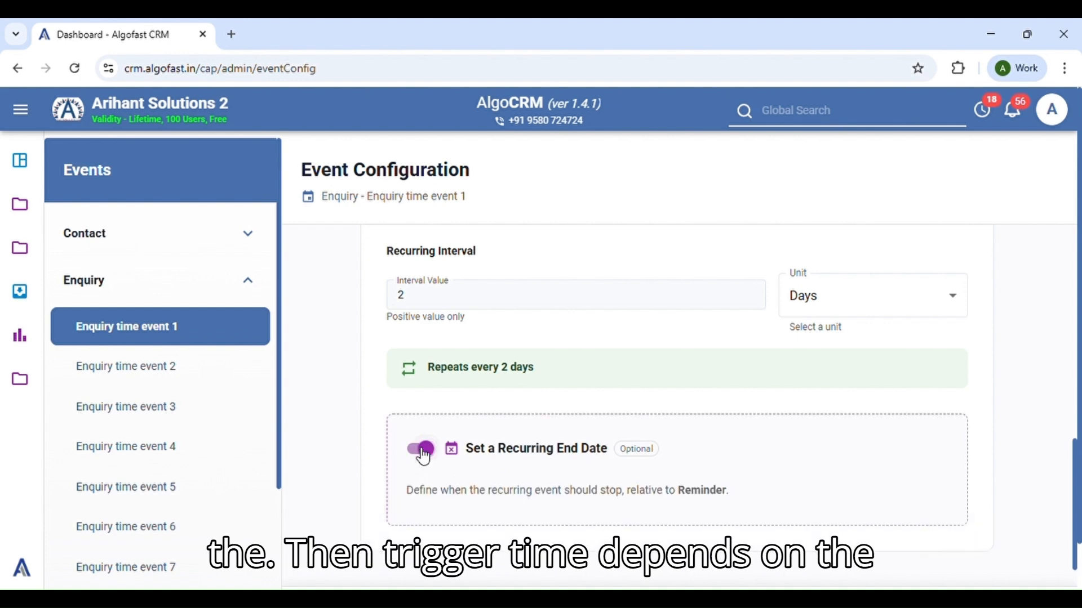
# Step: Set the recurring end date's trigger time to Before and check which offset units are available
pyautogui.scroll(-3, 676, 479)
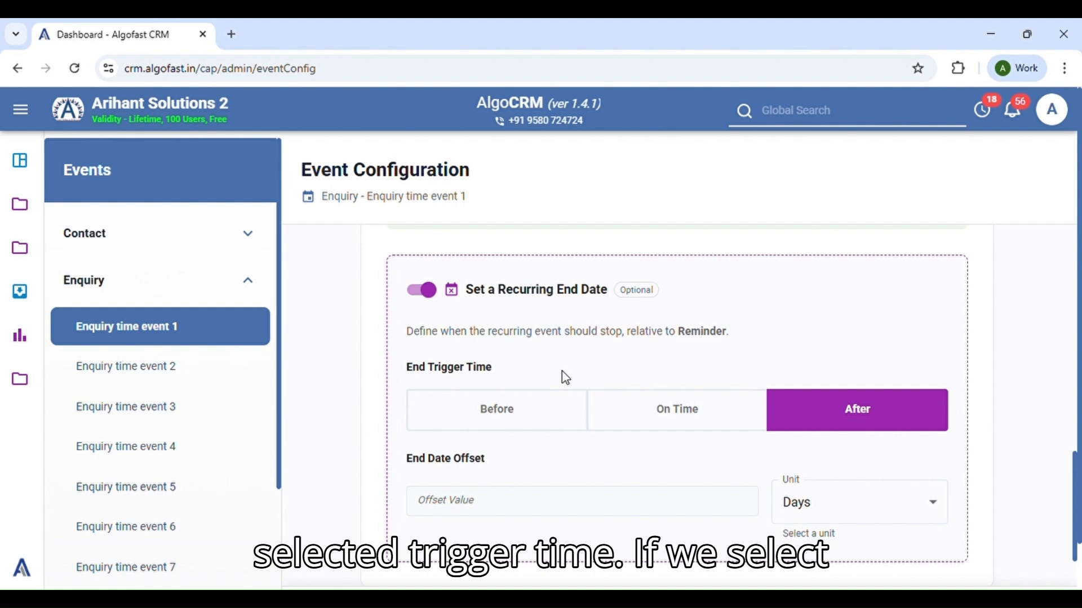
pyautogui.click(529, 431)
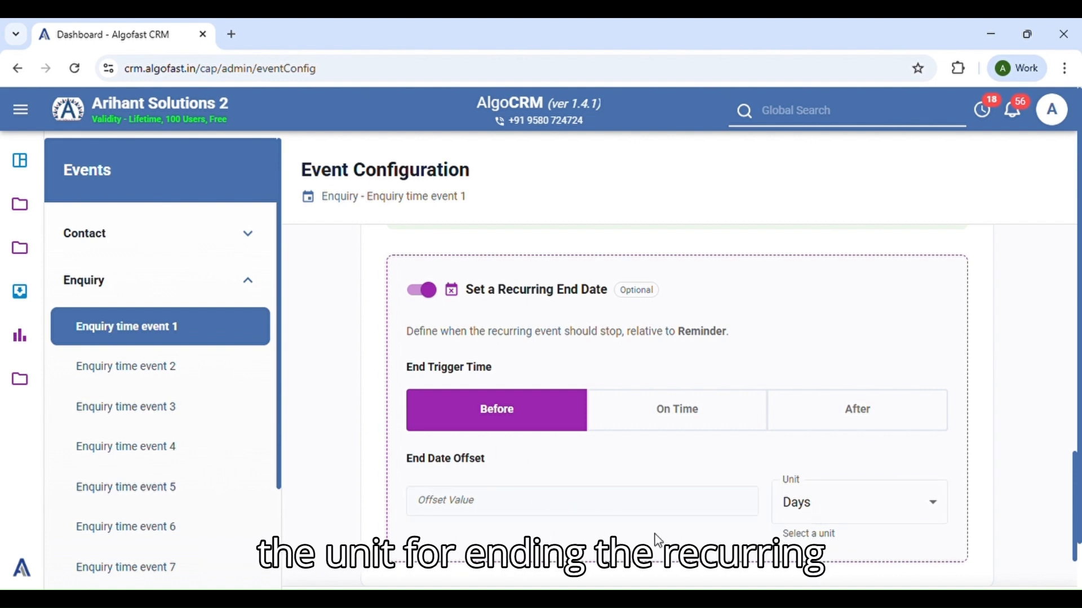
pyautogui.click(822, 504)
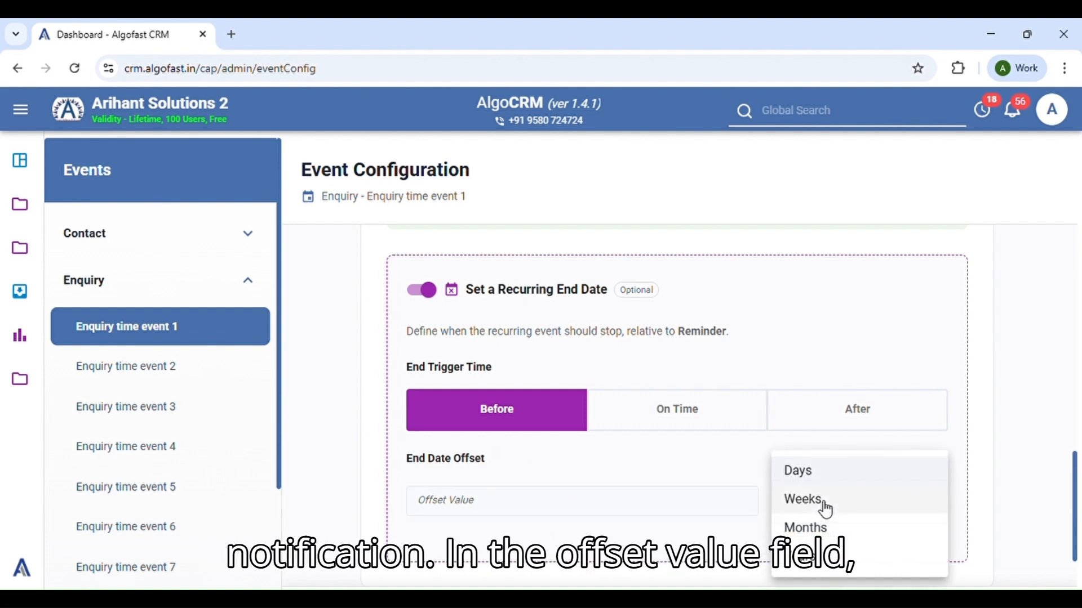
pyautogui.click(726, 542)
pyautogui.click(557, 515)
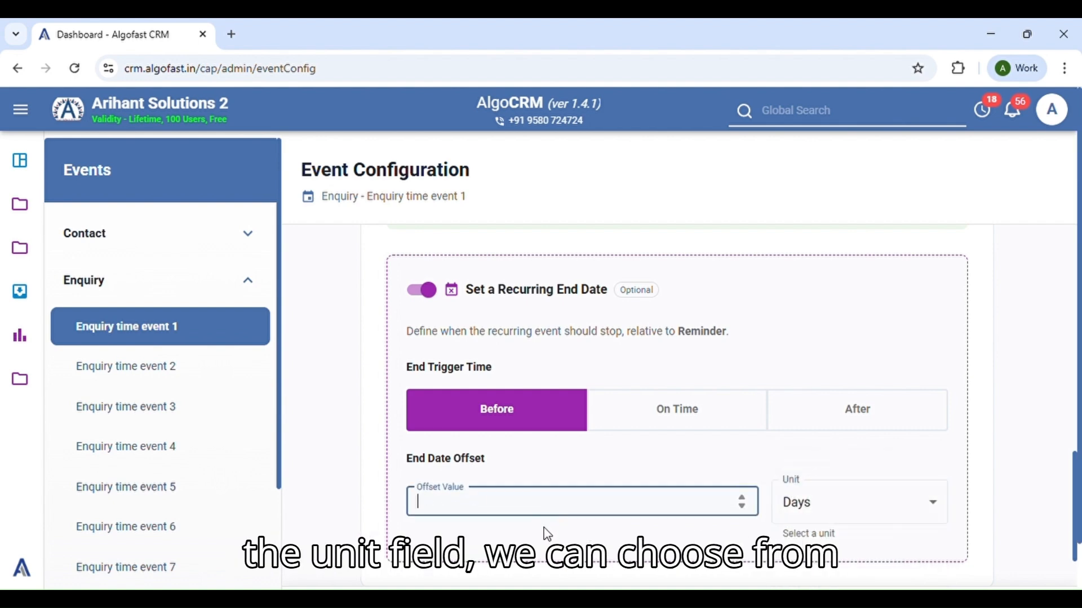
pyautogui.click(859, 517)
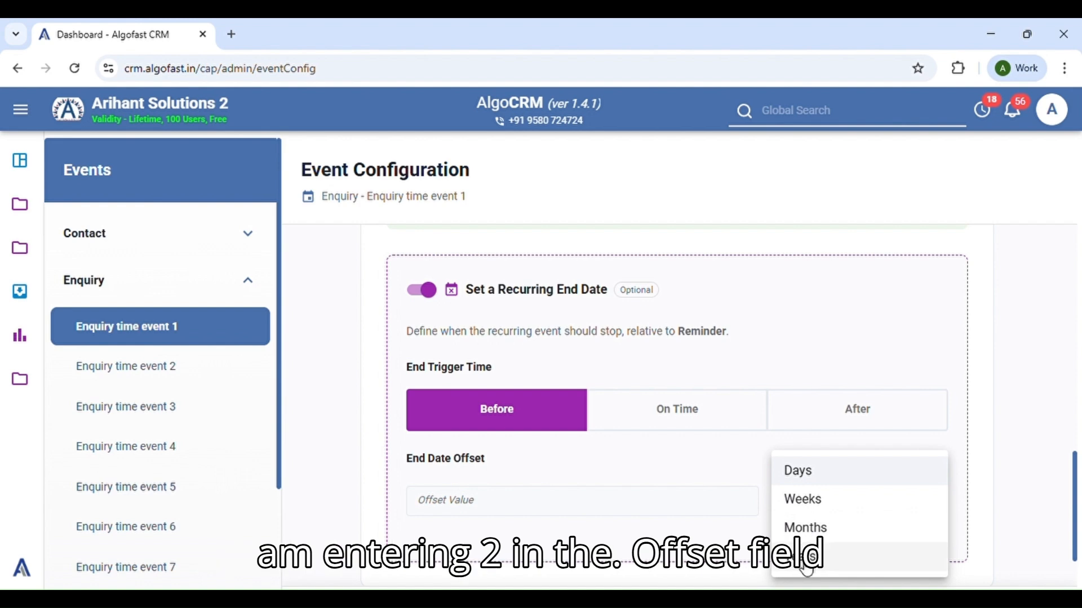
pyautogui.click(631, 536)
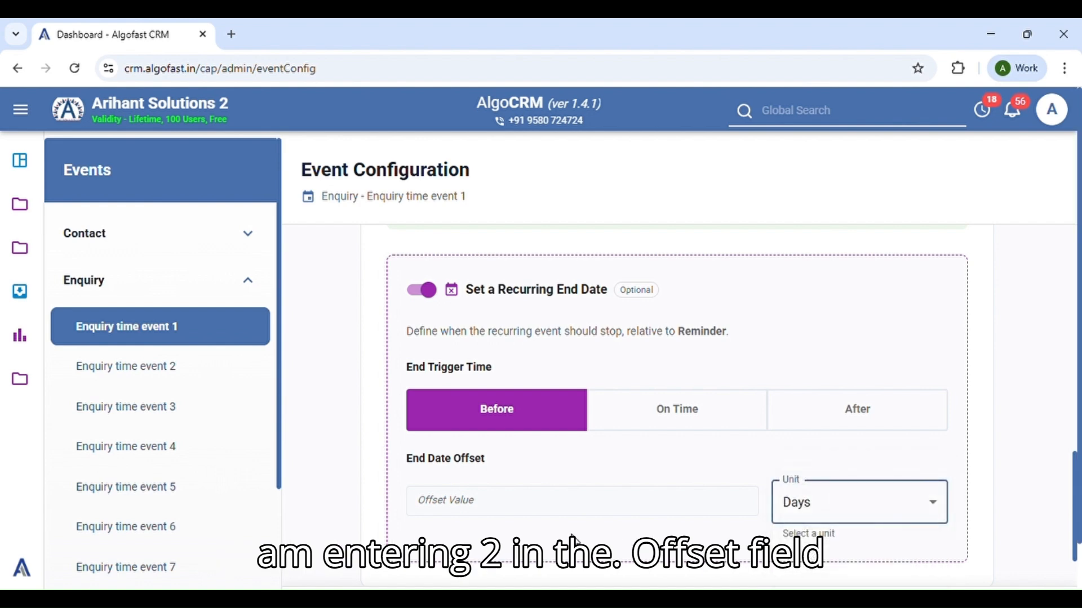
# Step: Set the end date offset to 2 days before the reminder
pyautogui.click(569, 510)
pyautogui.write('2')
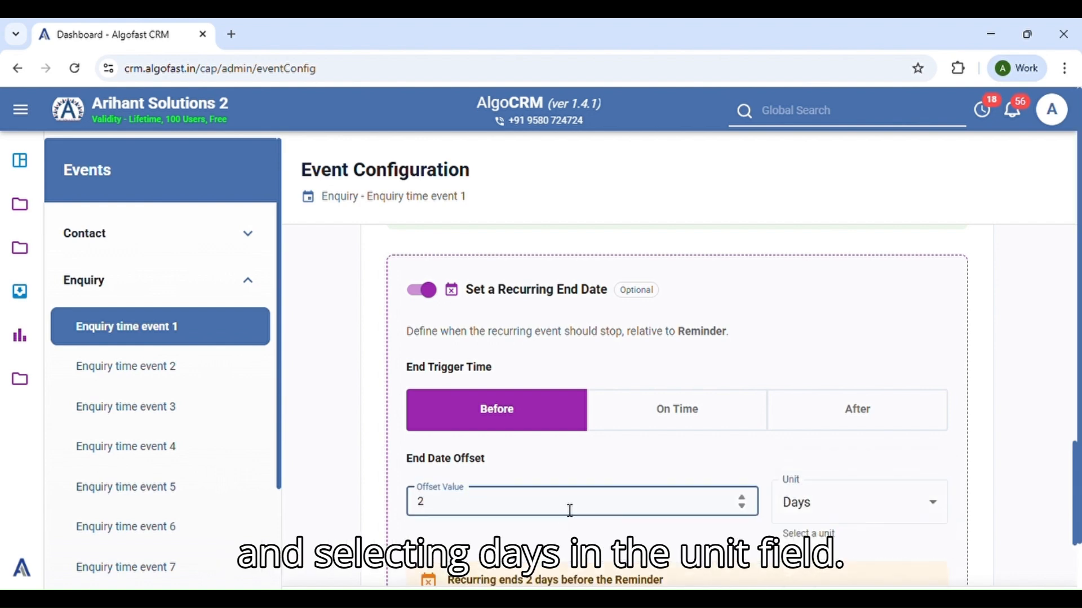
pyautogui.click(865, 507)
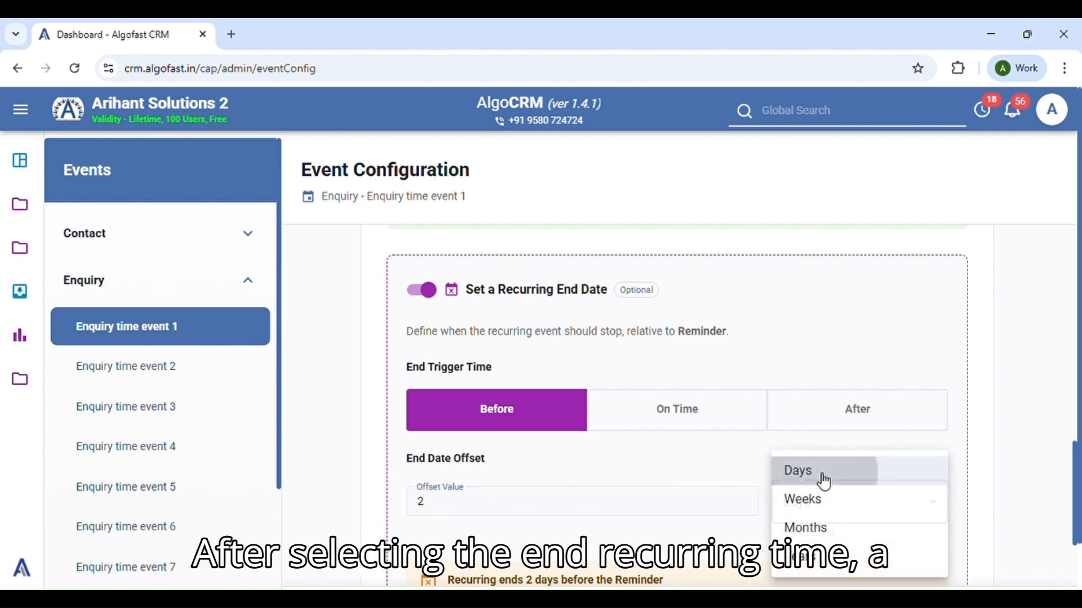
pyautogui.click(821, 479)
pyautogui.scroll(-1, 704, 495)
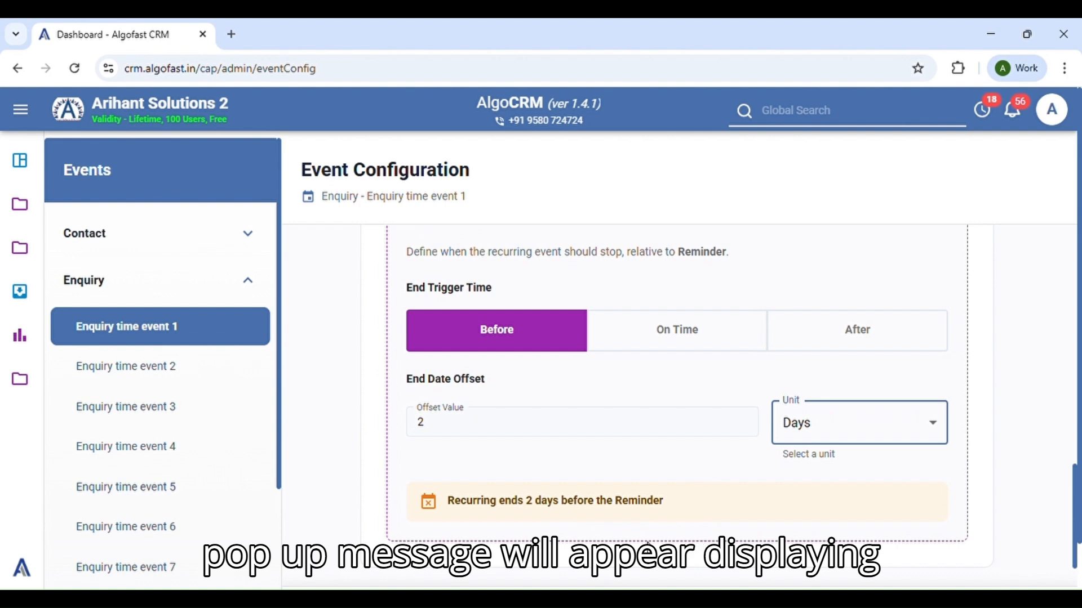
pyautogui.click(599, 521)
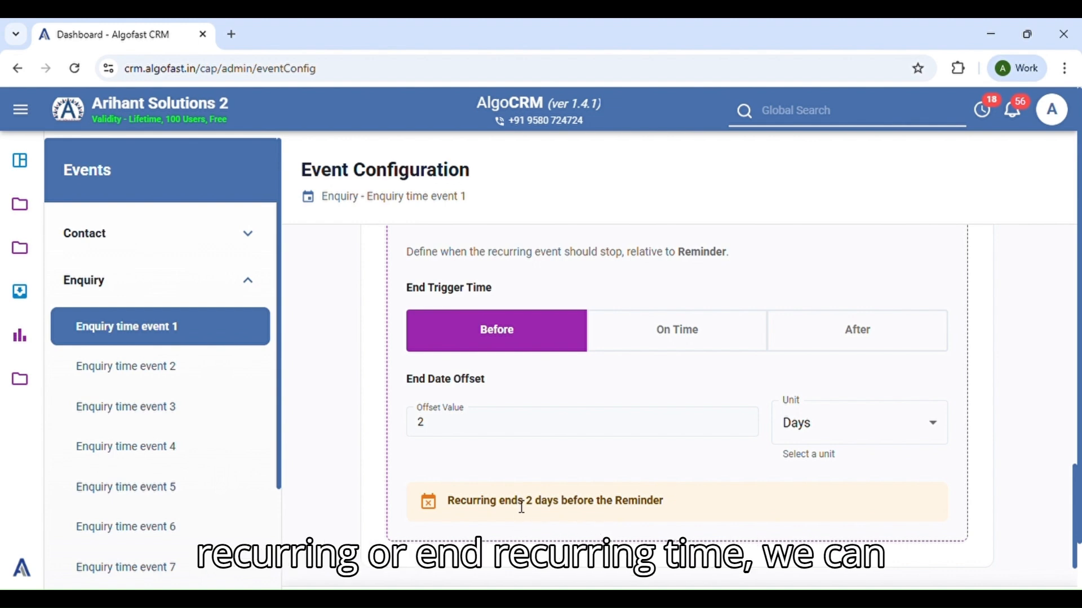
# Step: Turn off the optional recurring end date for Enquiry time event 1
pyautogui.scroll(1, 594, 476)
pyautogui.scroll(3, 593, 476)
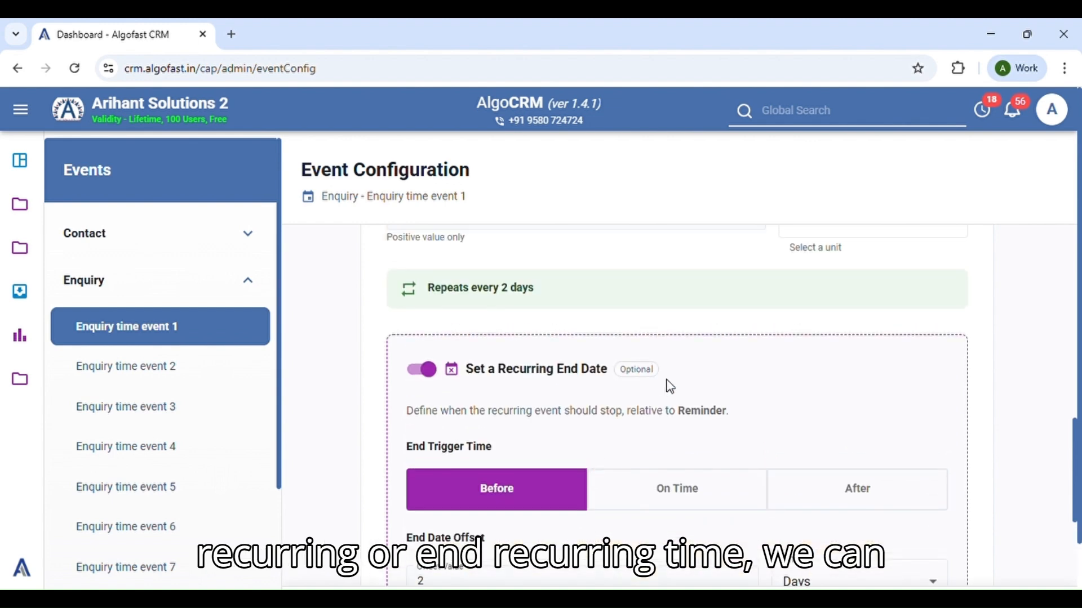
pyautogui.click(437, 374)
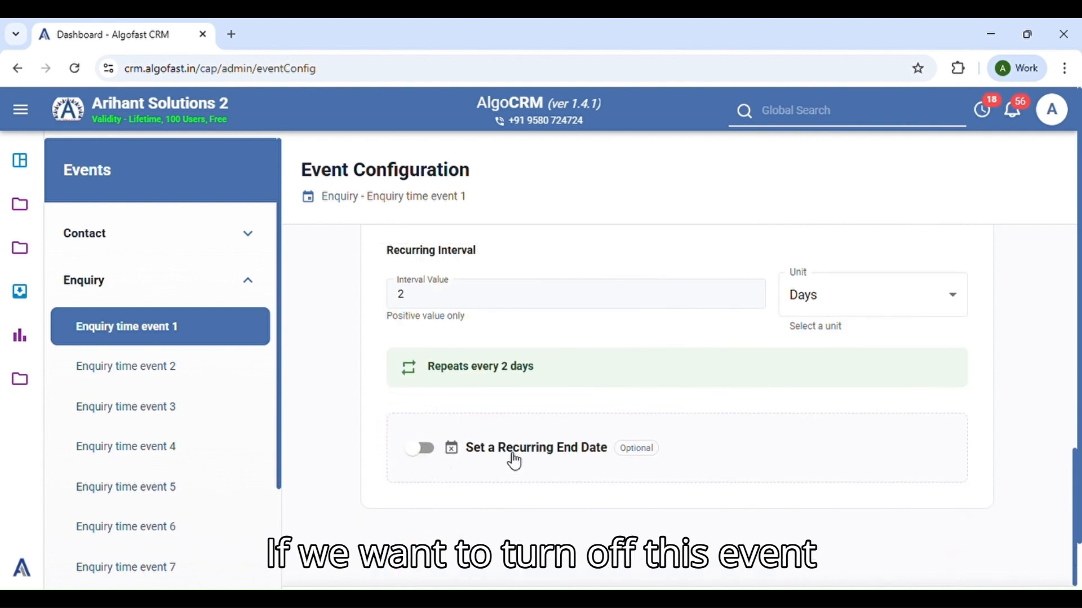
# Step: Review the event status and submit the configuration of Enquiry time event 1
pyautogui.scroll(8, 599, 459)
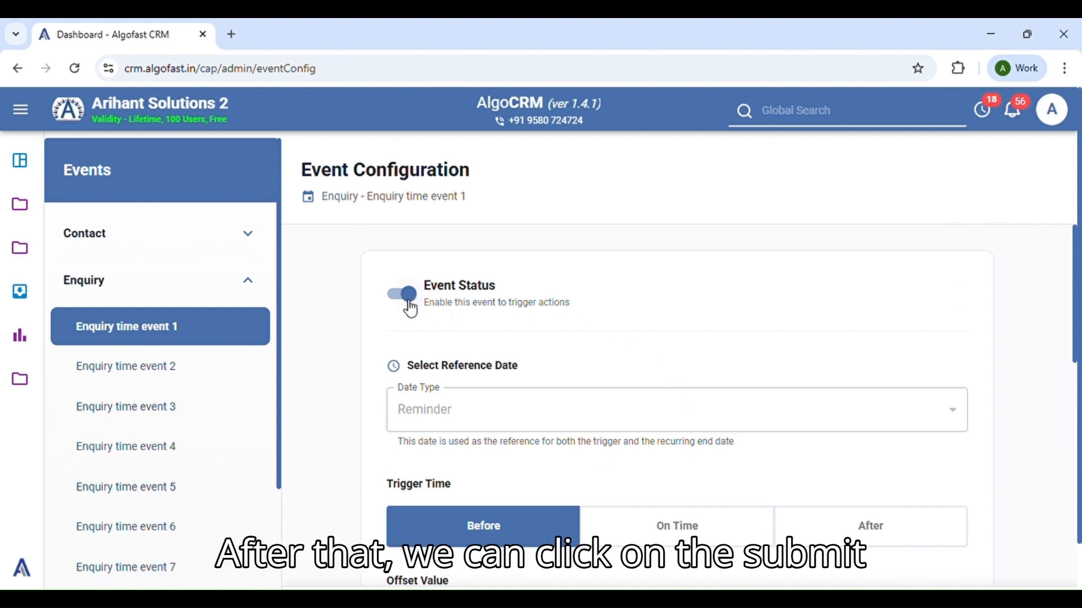
pyautogui.scroll(-5, 701, 466)
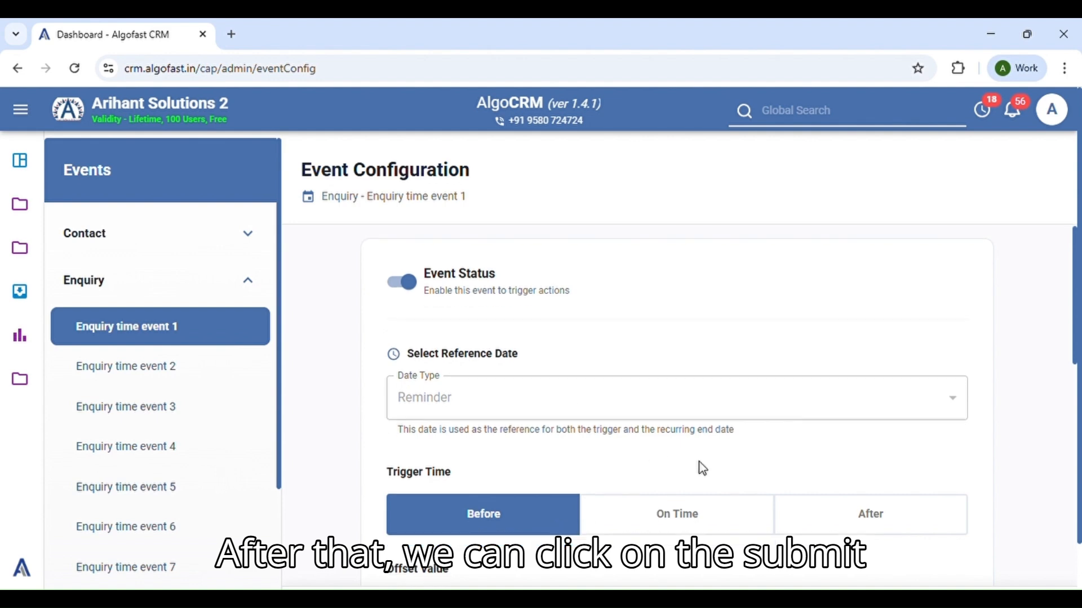
pyautogui.scroll(-6, 703, 469)
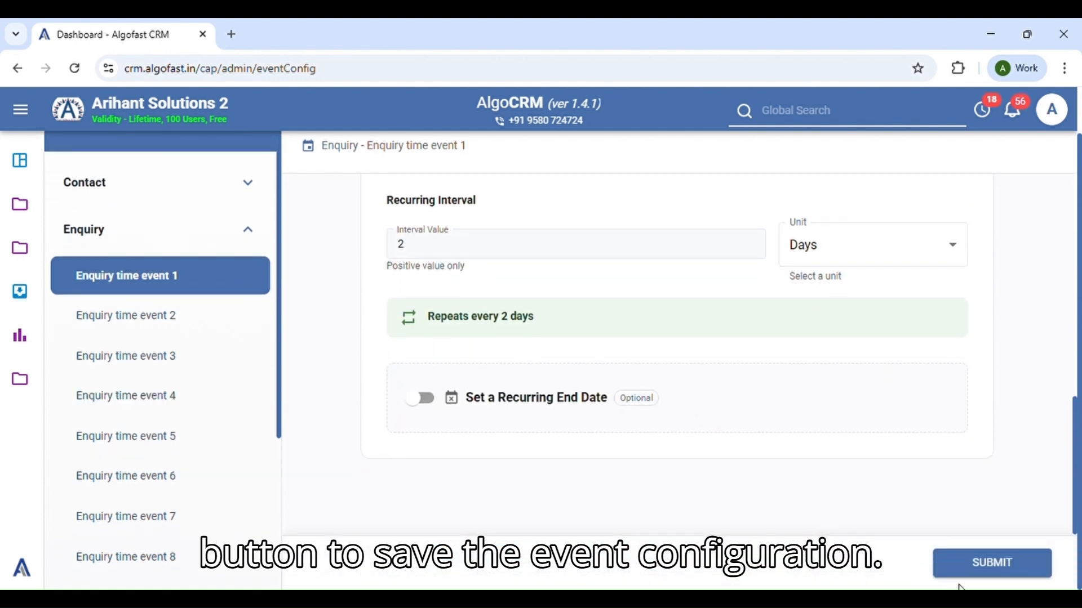
pyautogui.click(996, 569)
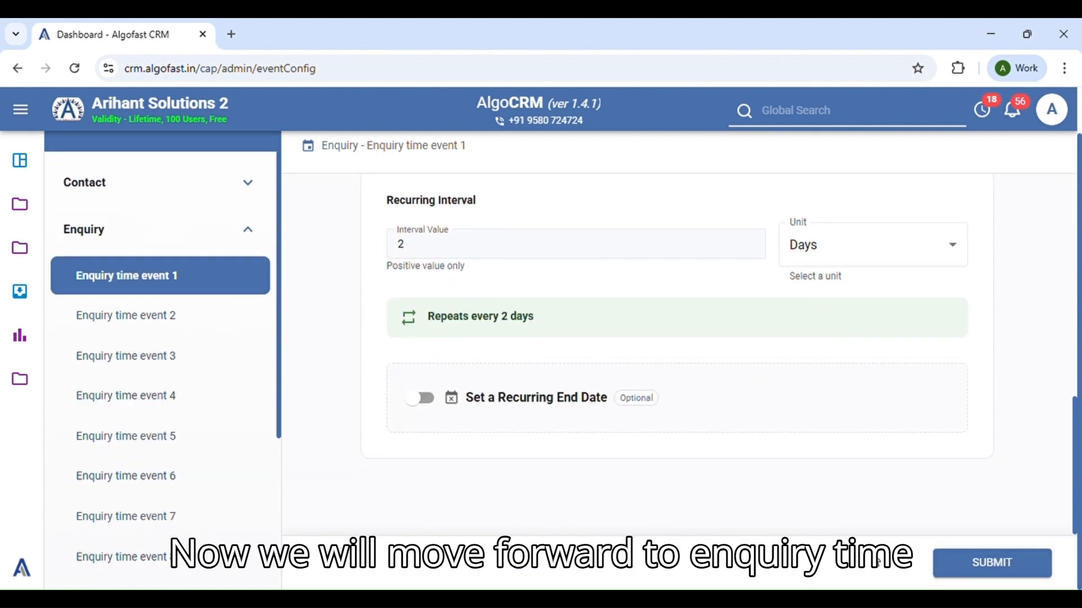
# Step: Open Enquiry time event 2 and set its reference date type to Voucher Date
pyautogui.click(152, 325)
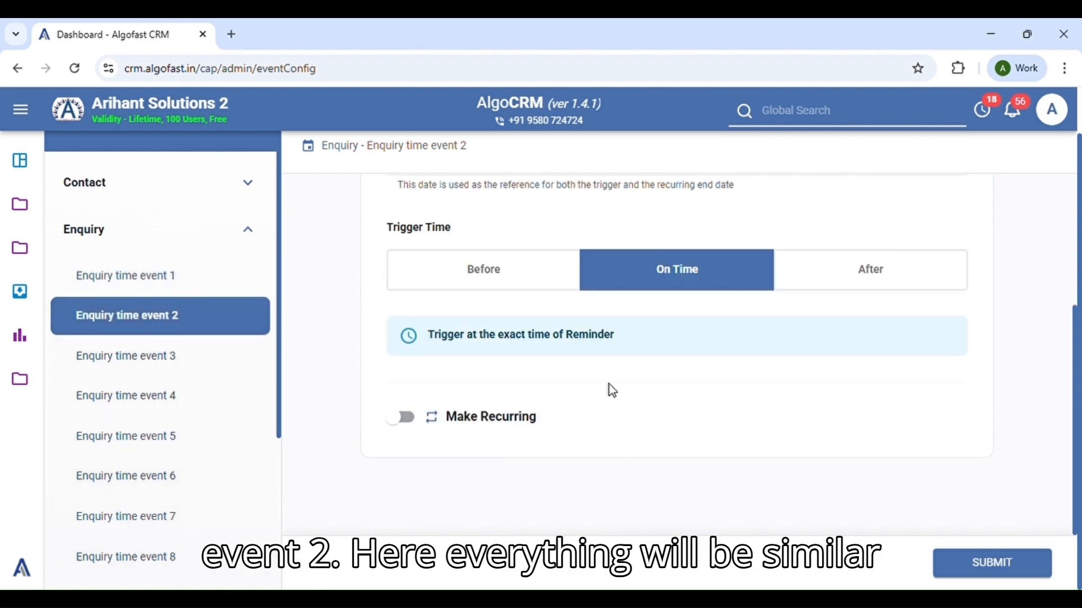
pyautogui.scroll(4, 609, 384)
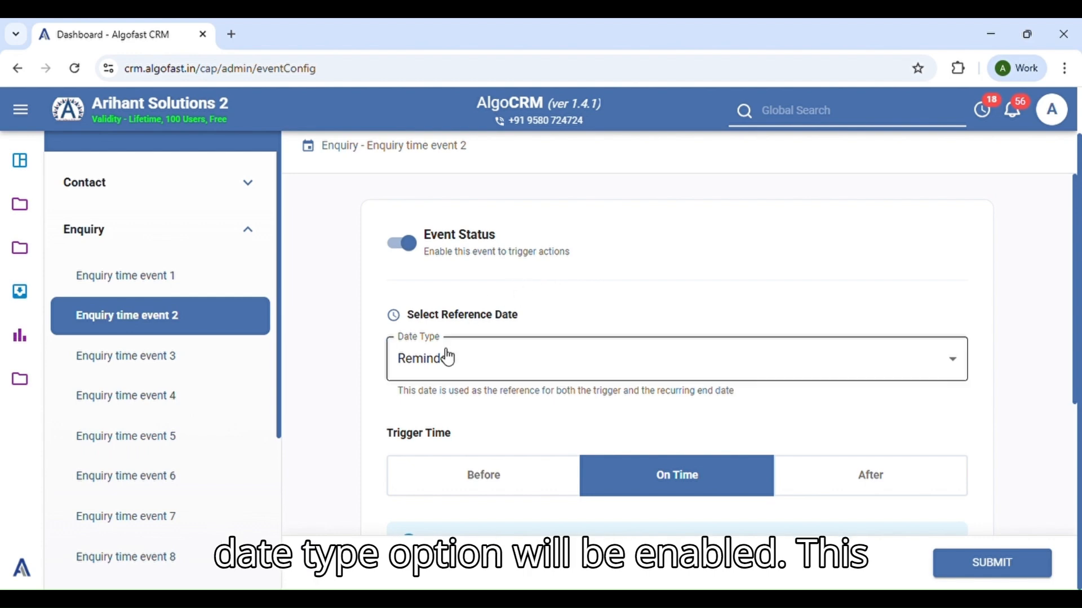
pyautogui.click(507, 372)
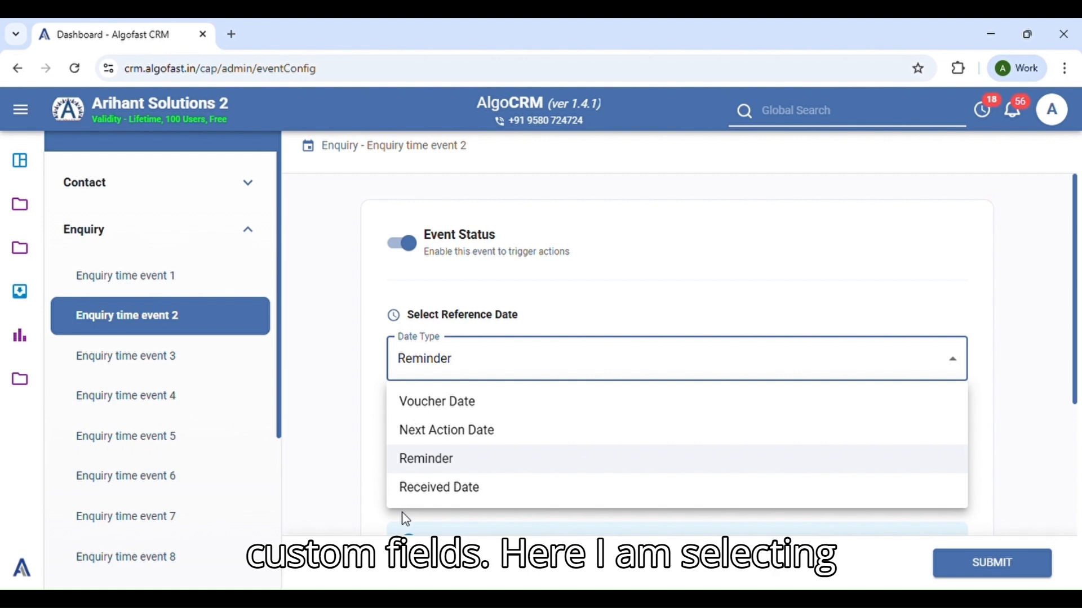
pyautogui.click(515, 412)
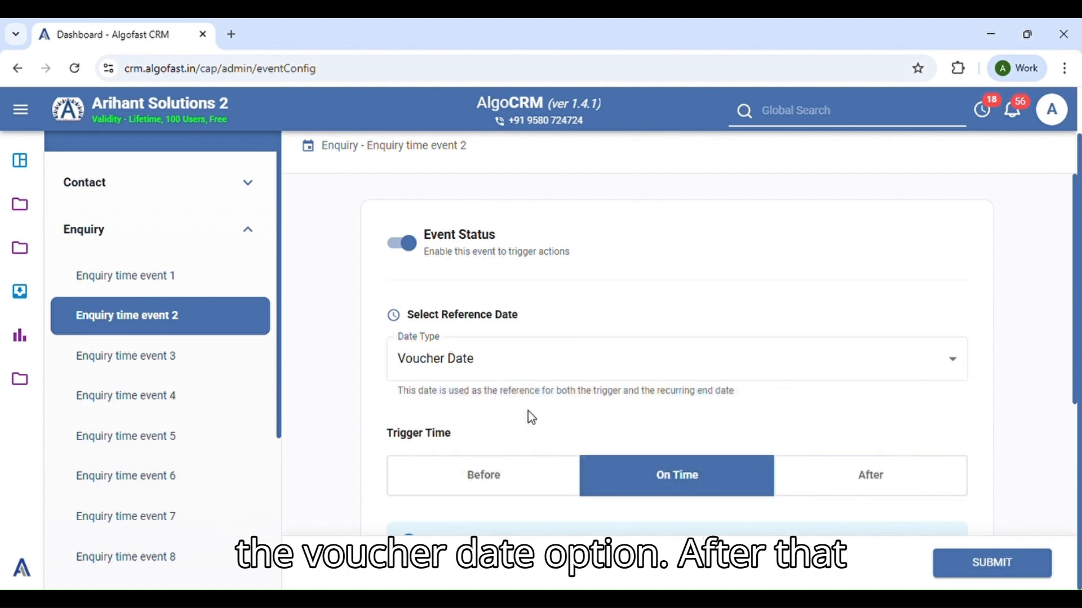
# Step: Set the trigger time of Enquiry time event 2 to After, with an offset of 2 minutes
pyautogui.scroll(-1, 528, 415)
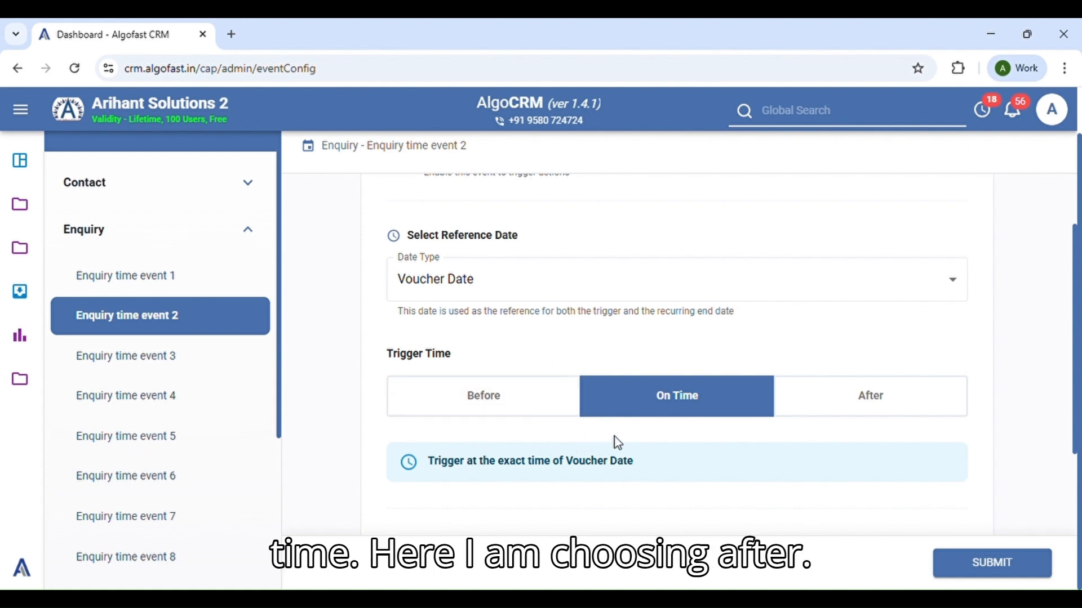
pyautogui.click(833, 393)
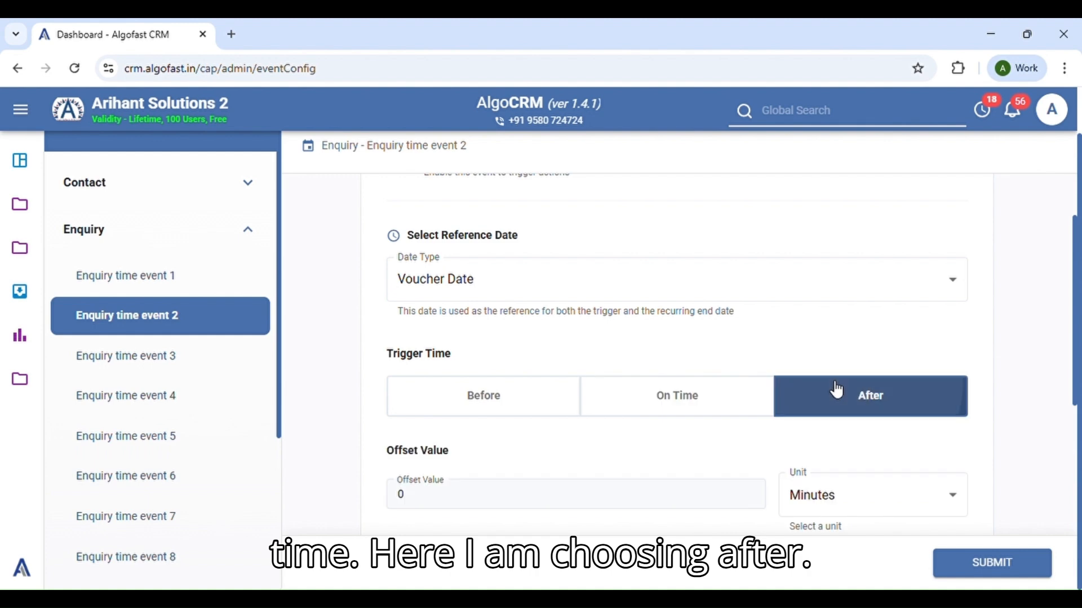
pyautogui.scroll(-3, 584, 427)
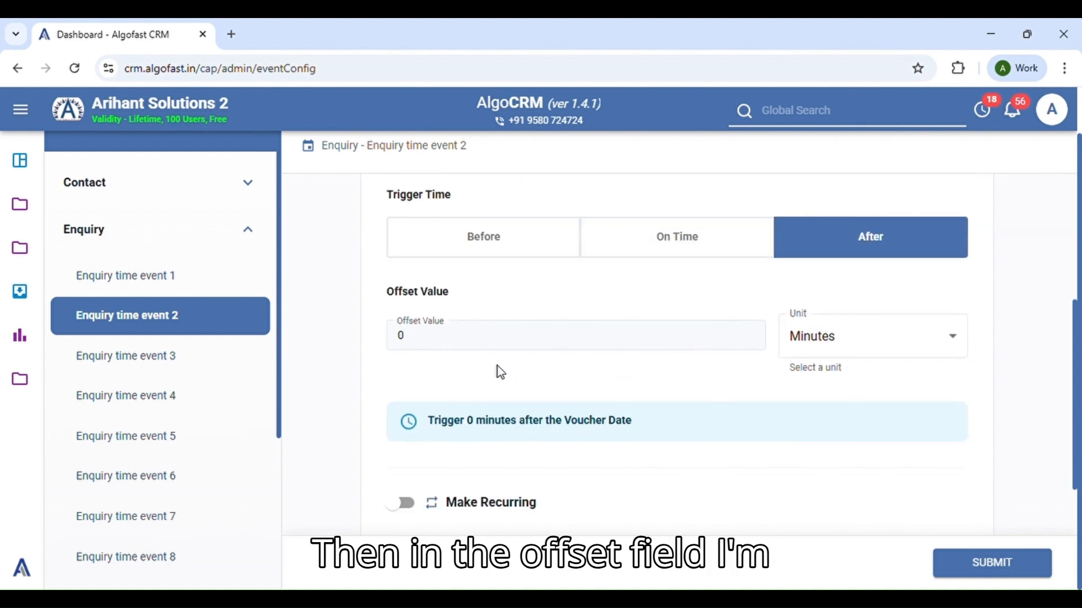
pyautogui.click(477, 341)
pyautogui.press('BackSpace')
pyautogui.write('2')
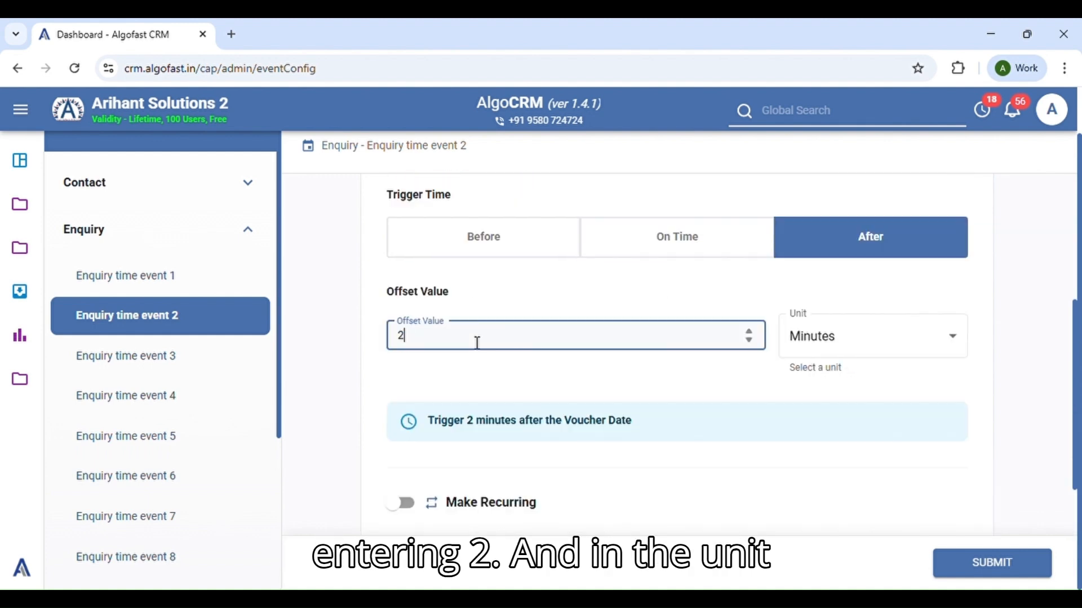
pyautogui.click(874, 345)
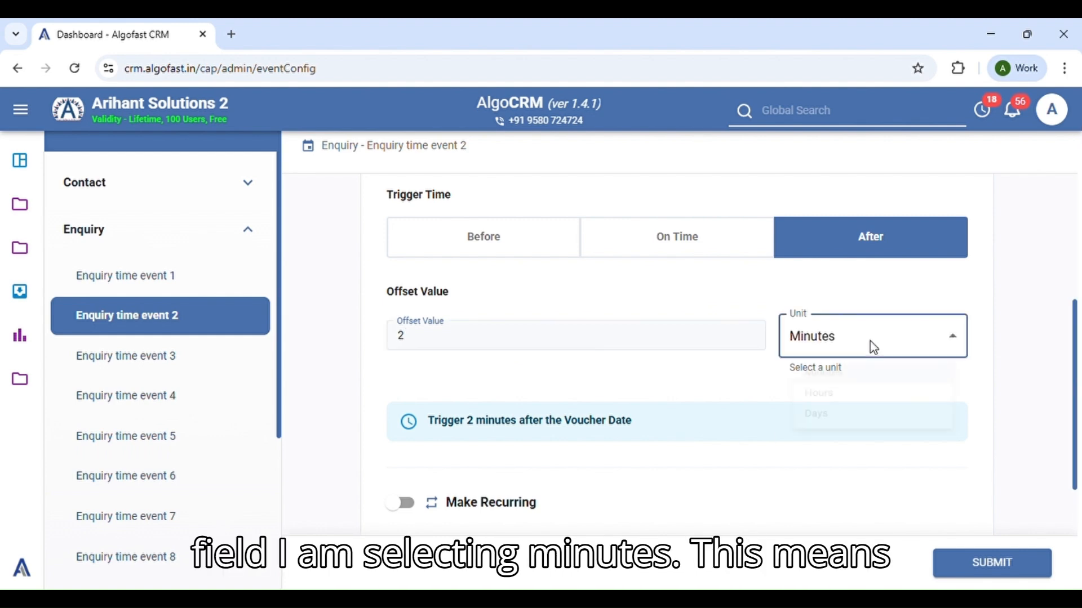
pyautogui.click(836, 390)
pyautogui.click(629, 363)
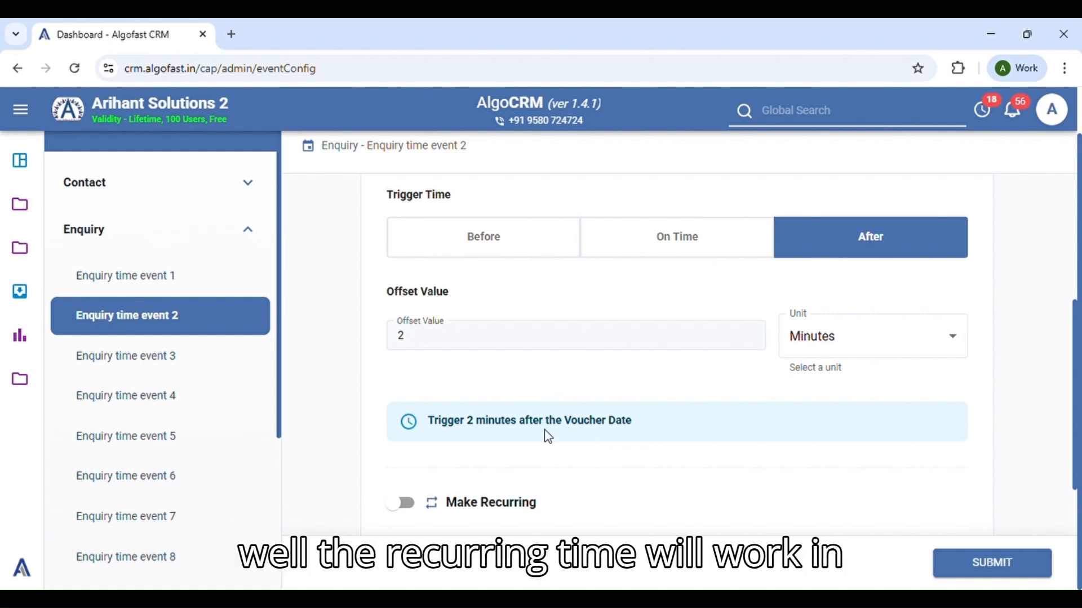
# Step: Review the settings of Enquiry time event 2 and submit its configuration
pyautogui.scroll(-2, 525, 453)
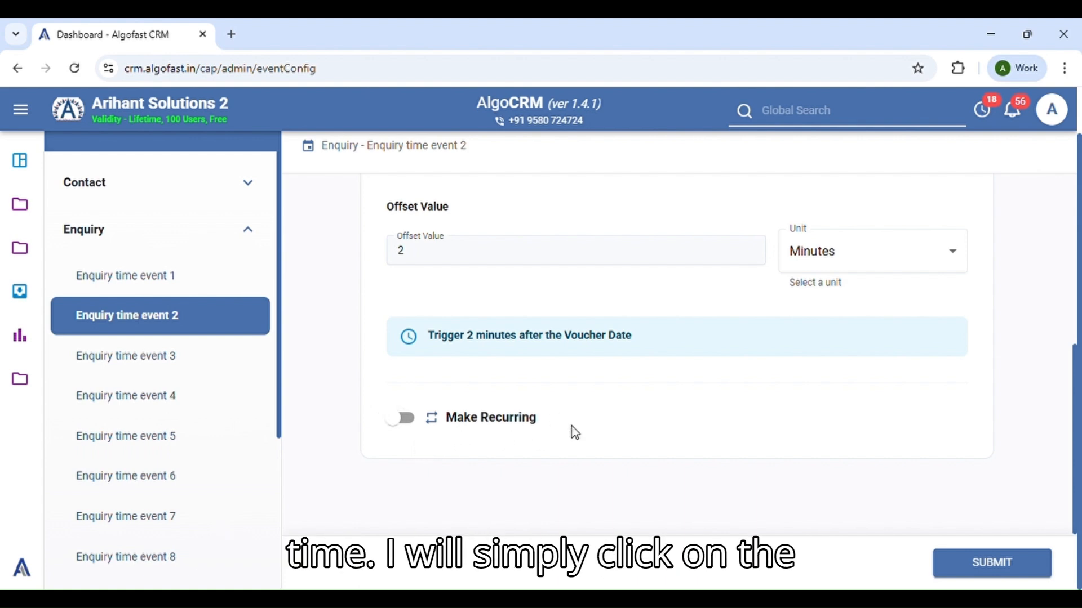
pyautogui.scroll(5, 633, 401)
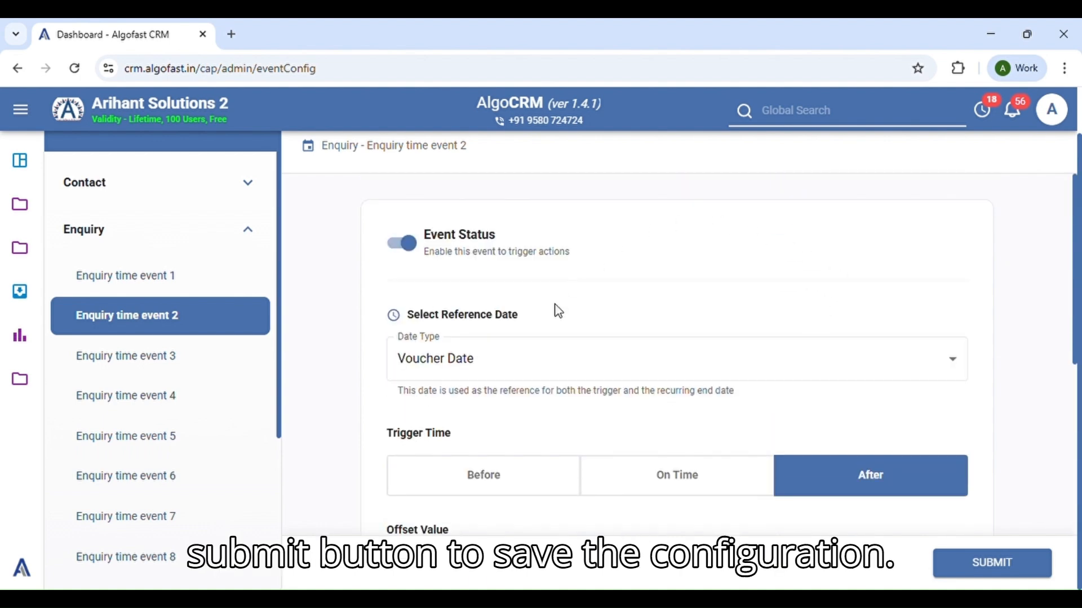
pyautogui.click(1002, 566)
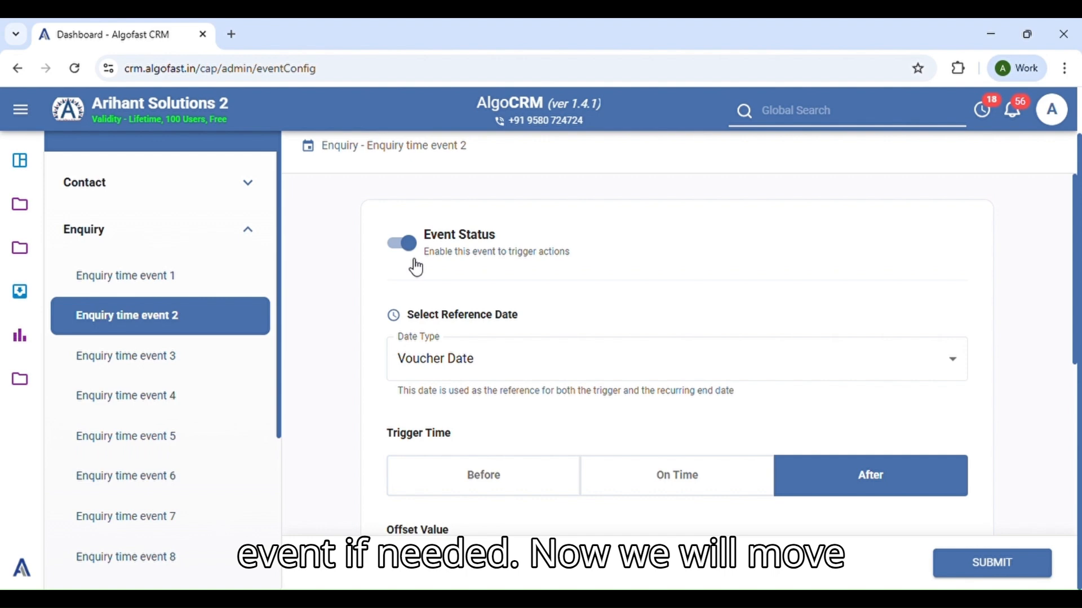
# Step: Open Enquiry time event 3 and set its date type to Next Action Date with the On Time trigger
pyautogui.click(150, 365)
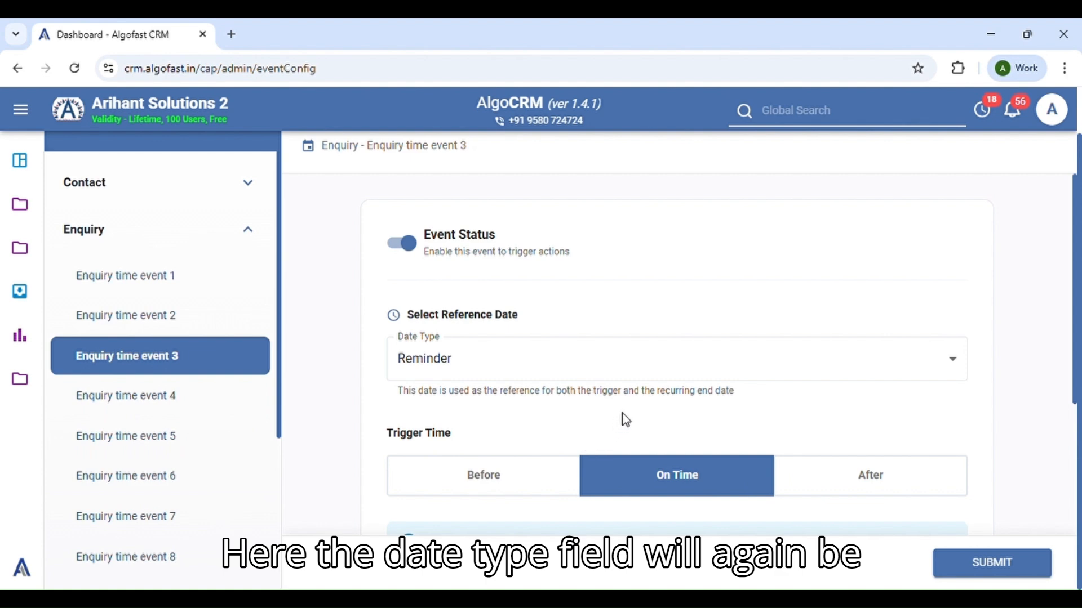
pyautogui.click(636, 365)
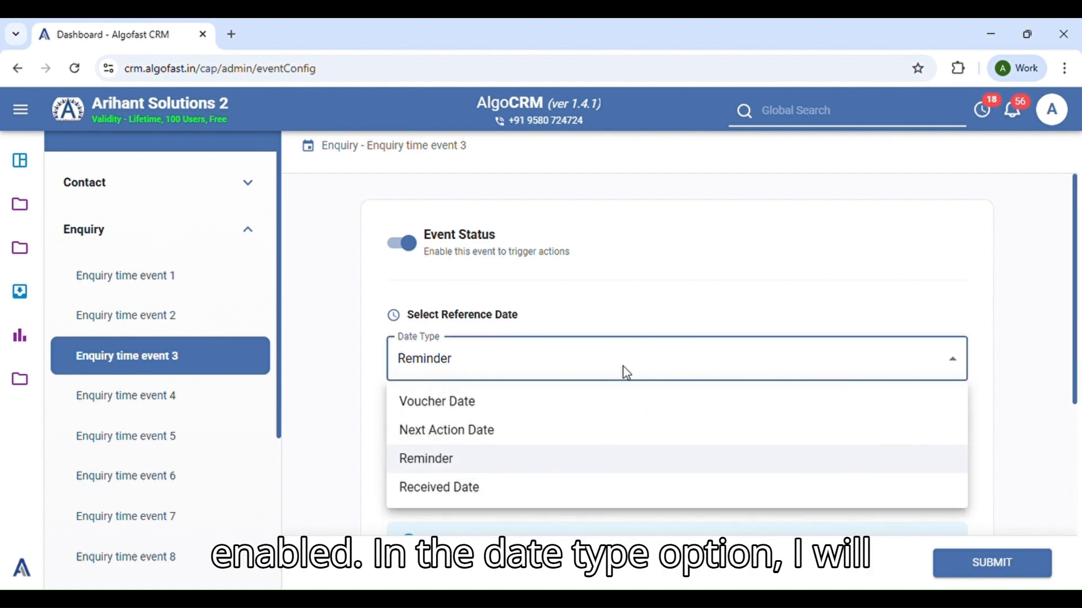
pyautogui.click(505, 432)
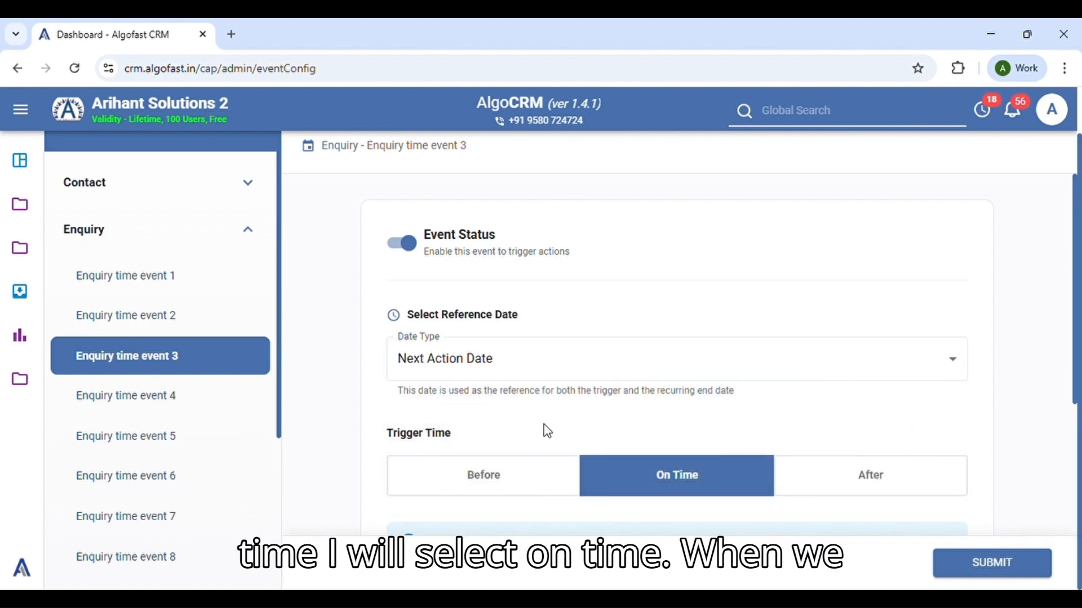
pyautogui.scroll(-2, 605, 392)
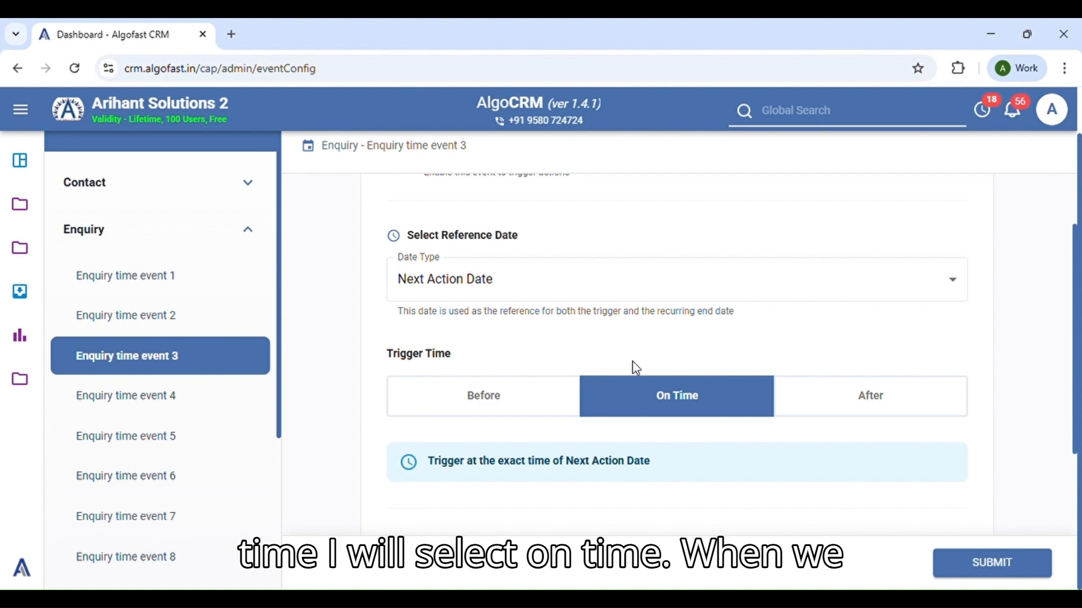
pyautogui.click(674, 407)
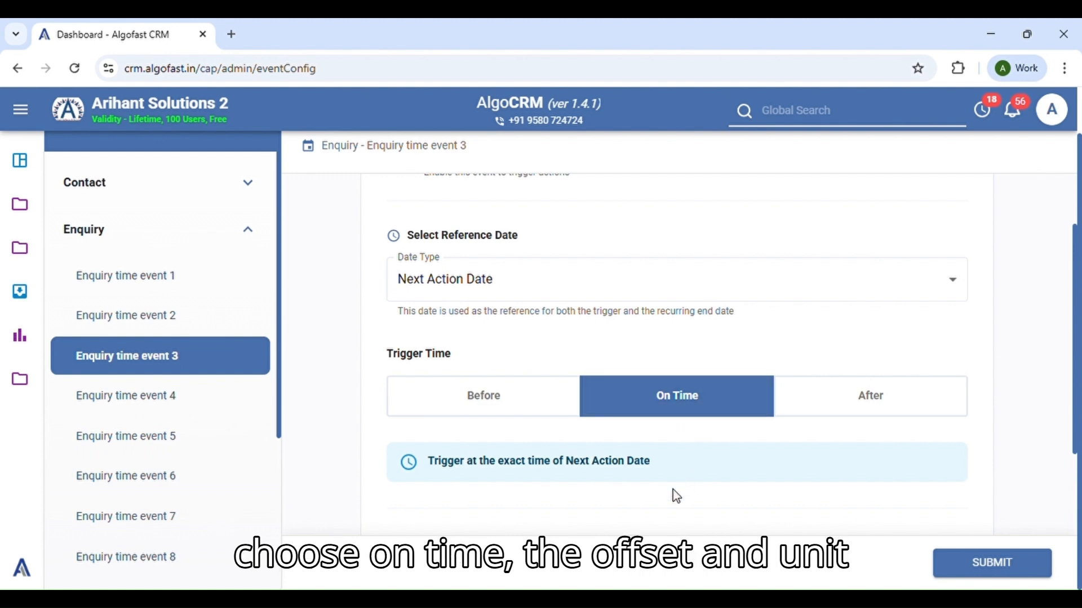
pyautogui.scroll(-2, 538, 489)
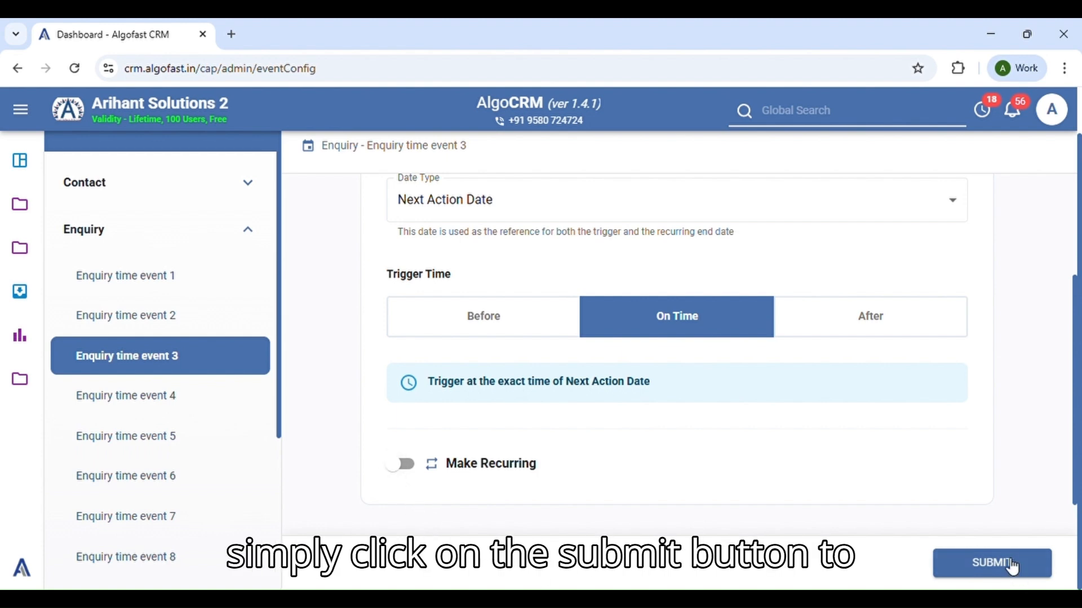
# Step: Submit the configuration of Enquiry time event 3
pyautogui.click(973, 566)
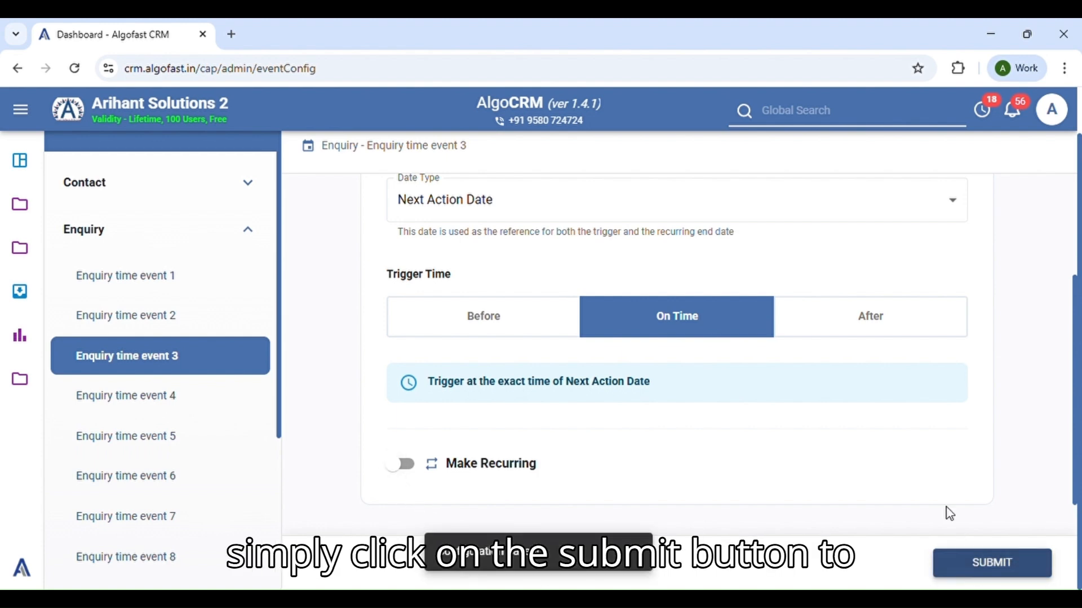
pyautogui.scroll(3, 622, 482)
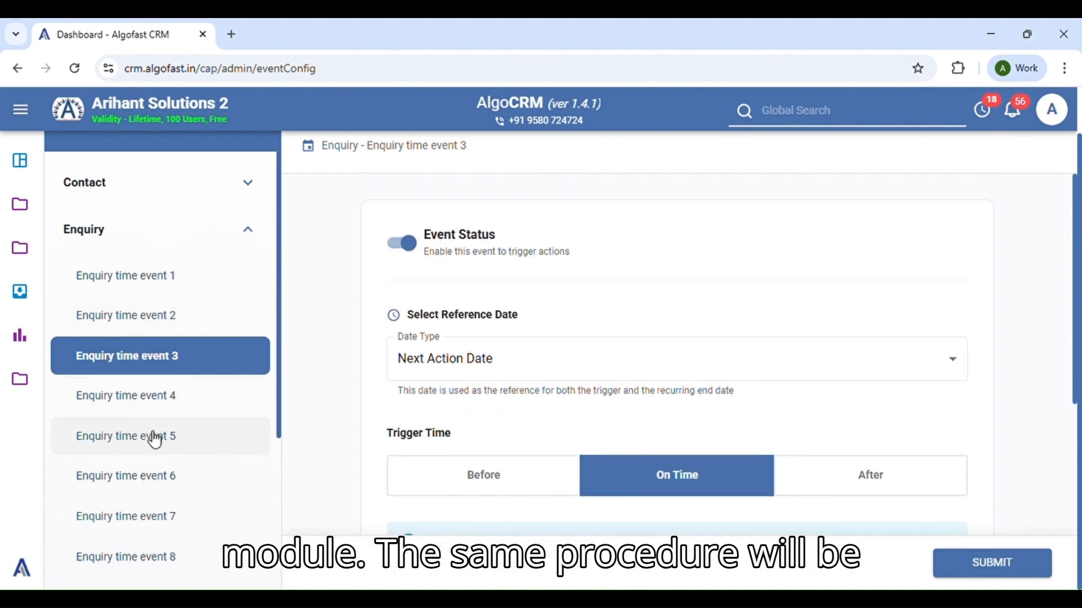
# Step: Look through the time events available under the Enquiry, Contact and Contract modules, collapsing each module's list when done
pyautogui.scroll(-2, 156, 441)
pyautogui.scroll(-2, 183, 473)
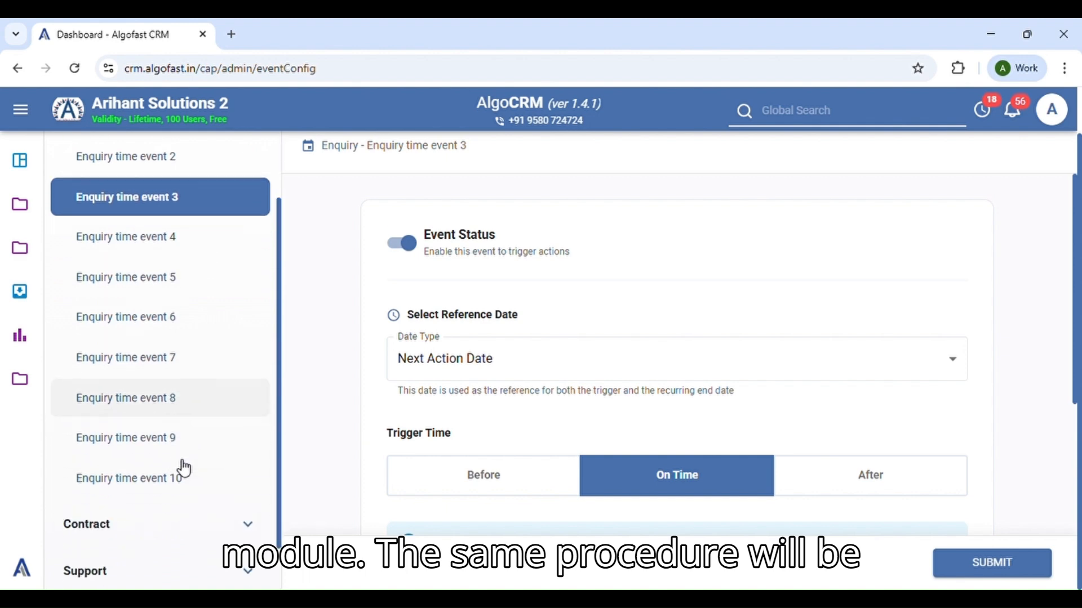
pyautogui.scroll(-1, 177, 414)
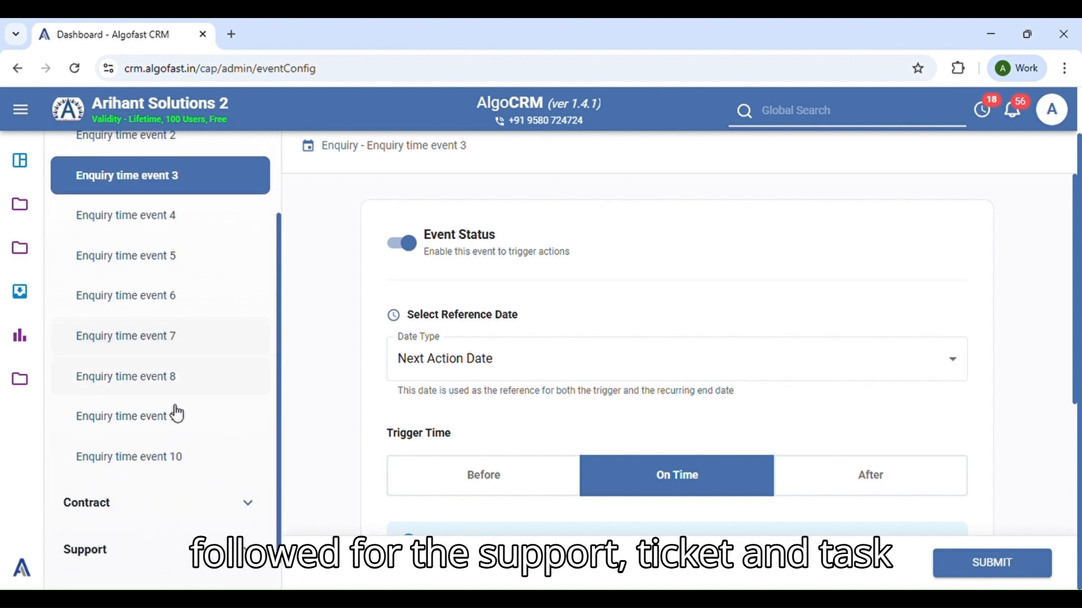
pyautogui.scroll(-1, 177, 415)
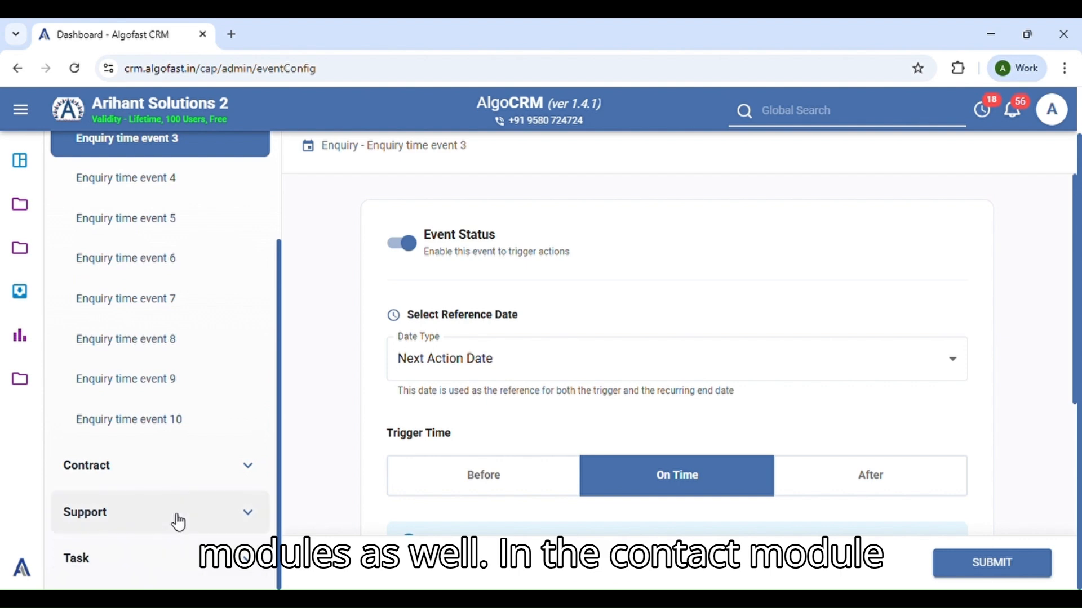
pyautogui.scroll(5, 217, 439)
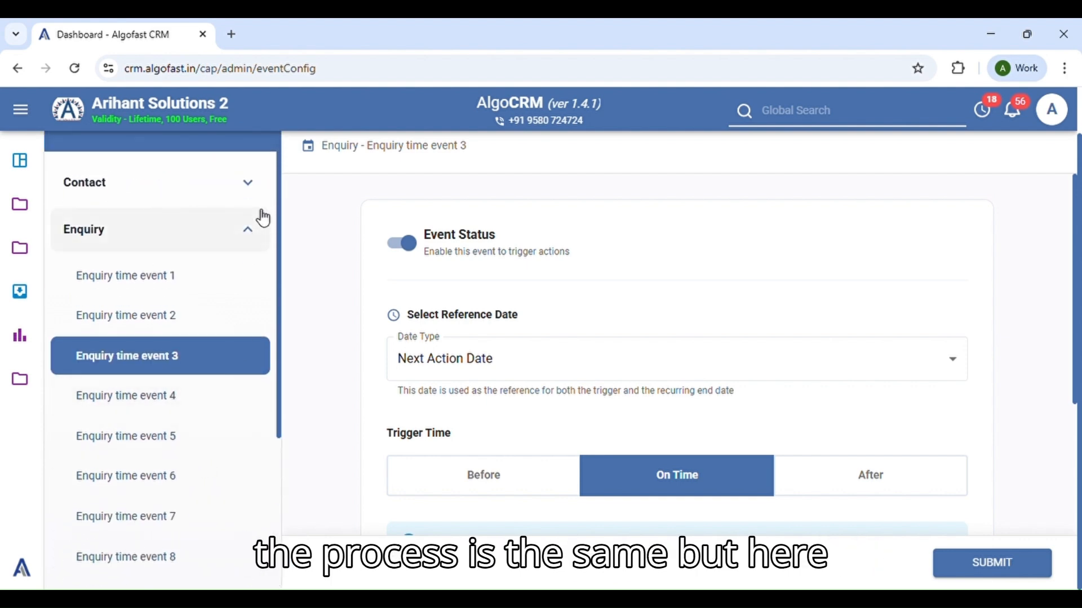
pyautogui.click(247, 232)
pyautogui.click(255, 187)
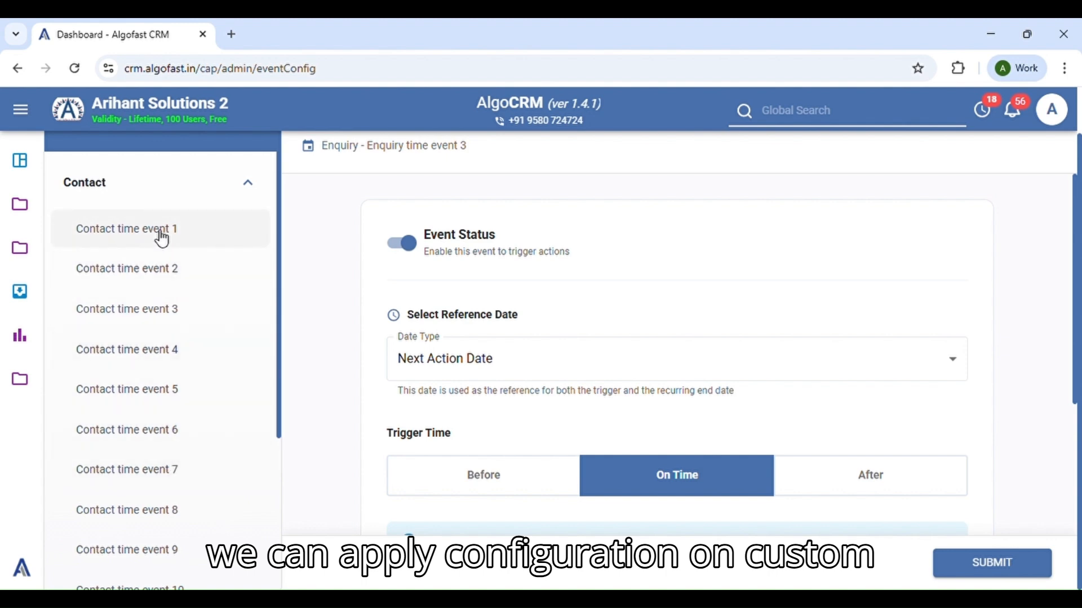
pyautogui.click(251, 184)
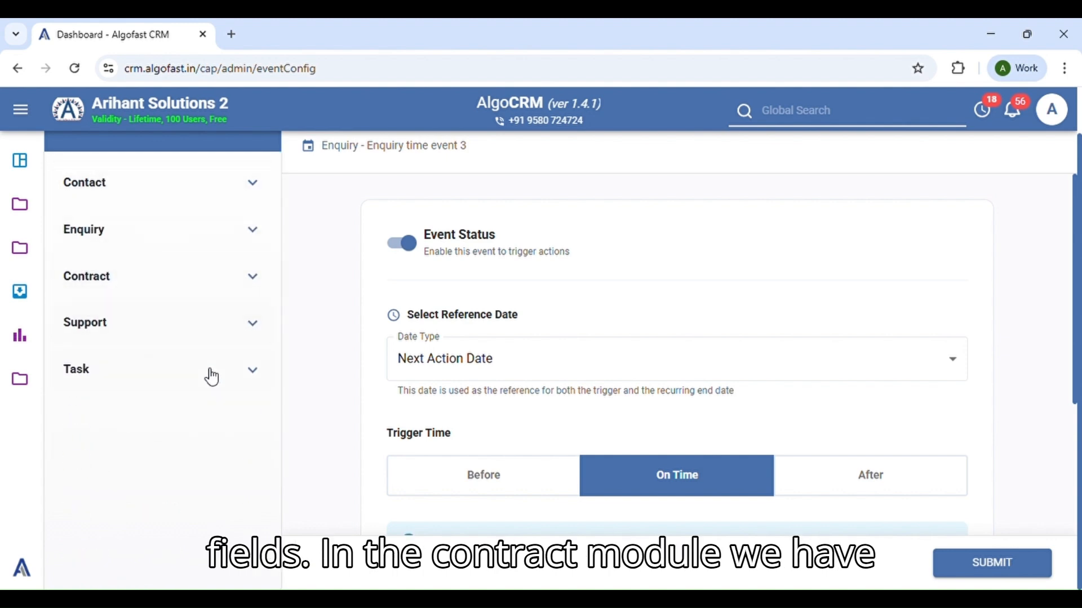
pyautogui.click(249, 287)
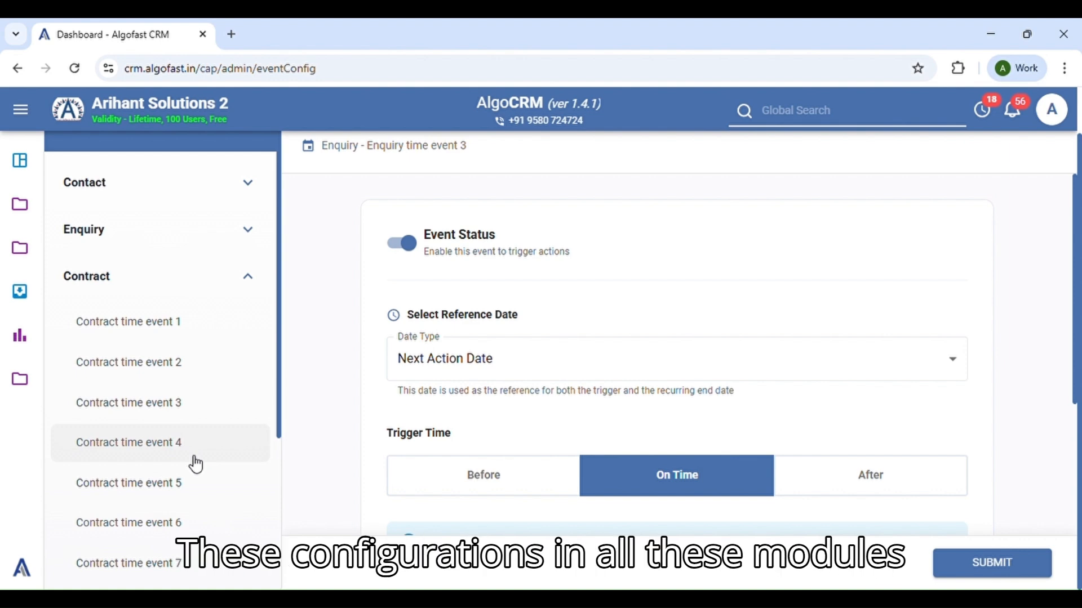
pyautogui.click(243, 284)
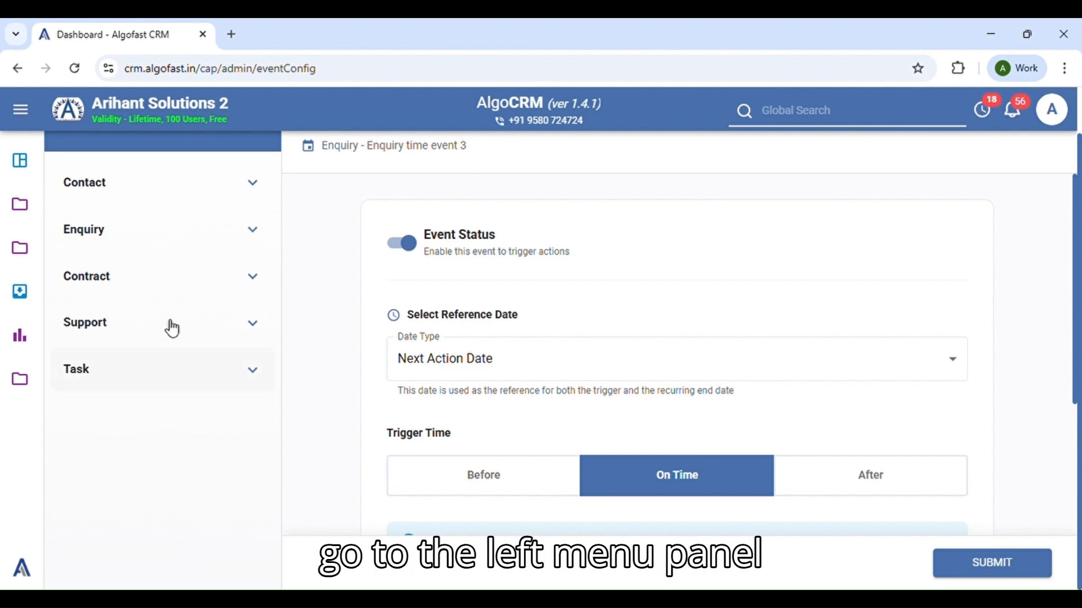
# Step: Open the Notification Config page from the administration configurations
pyautogui.moveTo(8, 389)
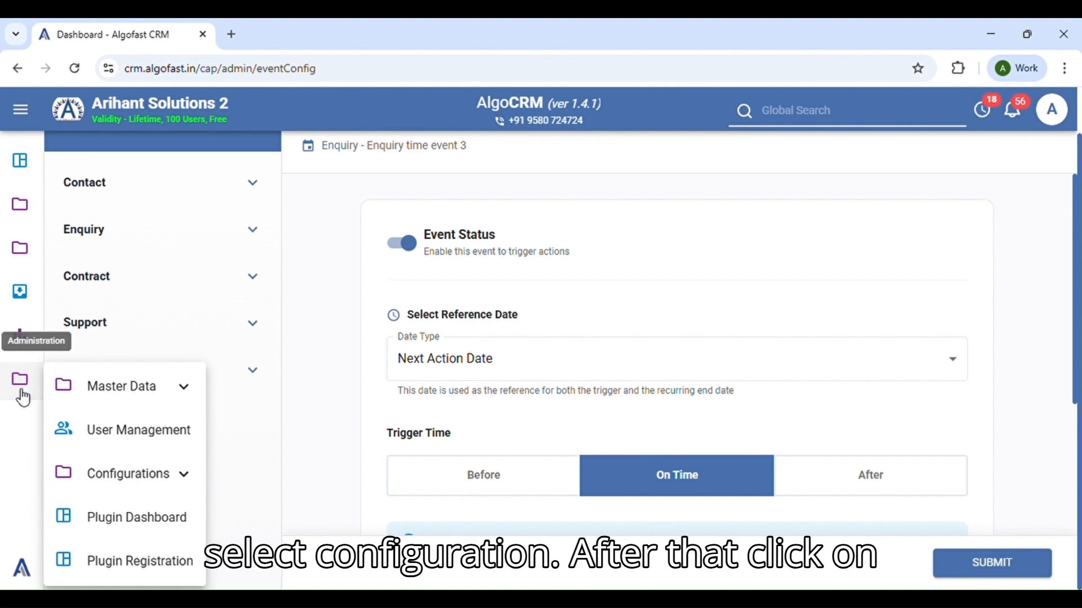
pyautogui.moveTo(181, 473)
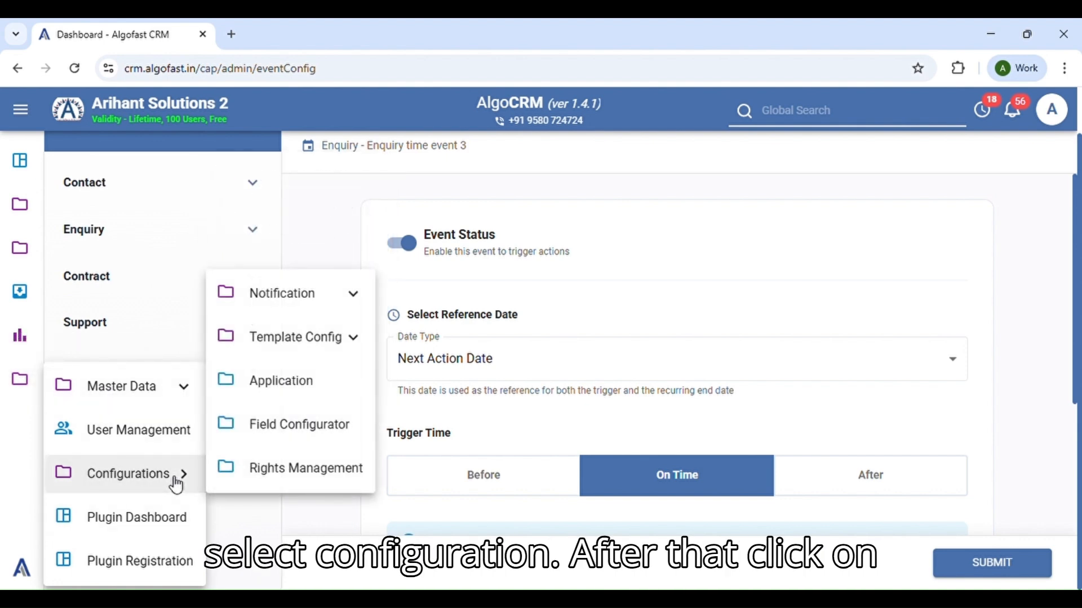
pyautogui.moveTo(321, 295)
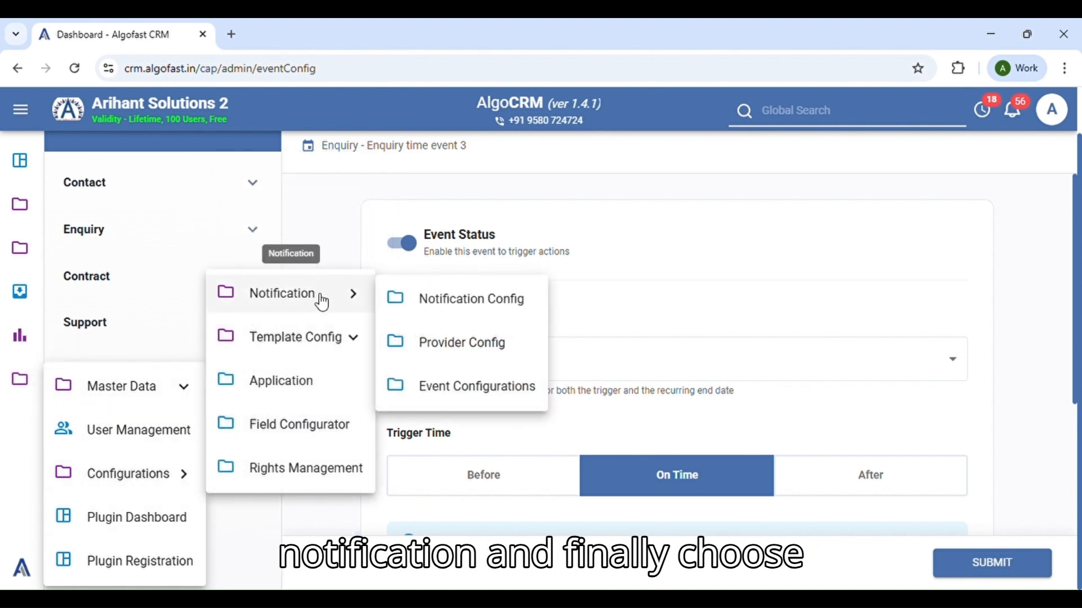
pyautogui.click(486, 309)
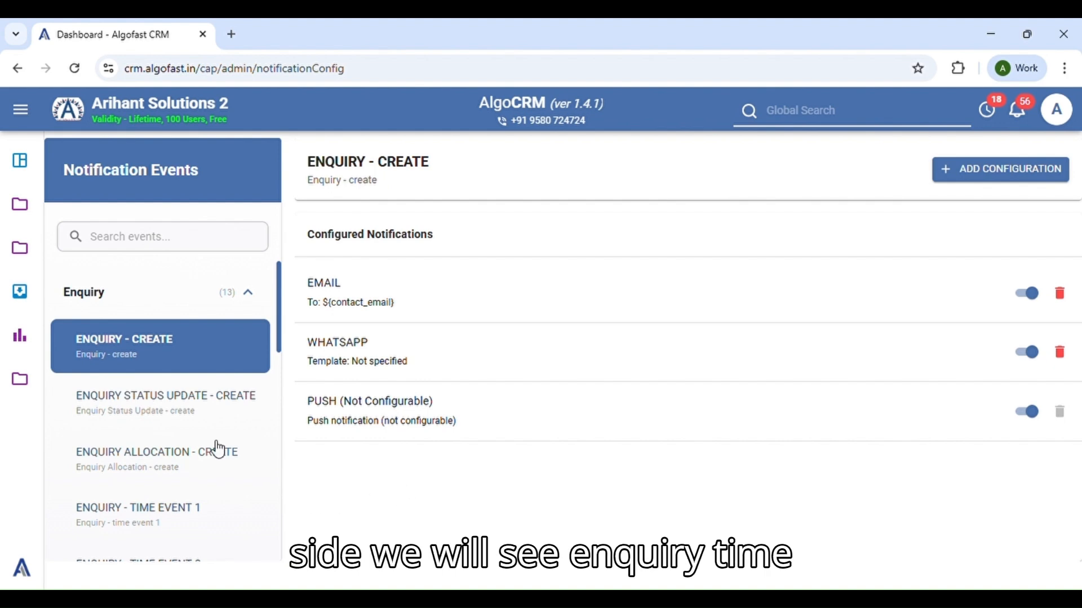
# Step: Browse the Enquiry notification events, view the configured notifications of Enquiry - Time Event 1, and collapse the Enquiry group
pyautogui.scroll(-3, 197, 403)
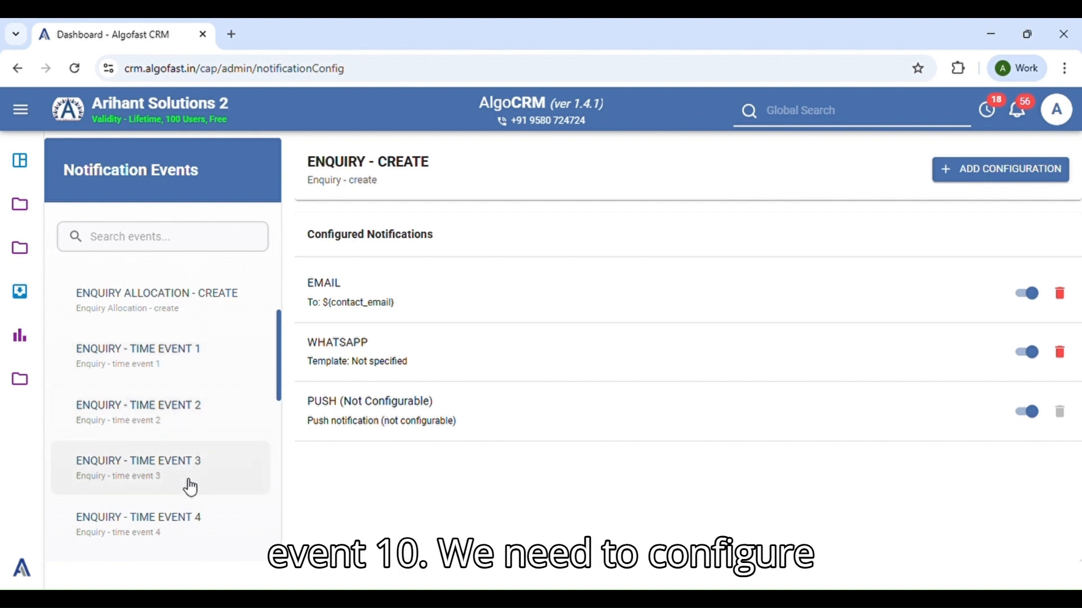
pyautogui.scroll(-6, 194, 487)
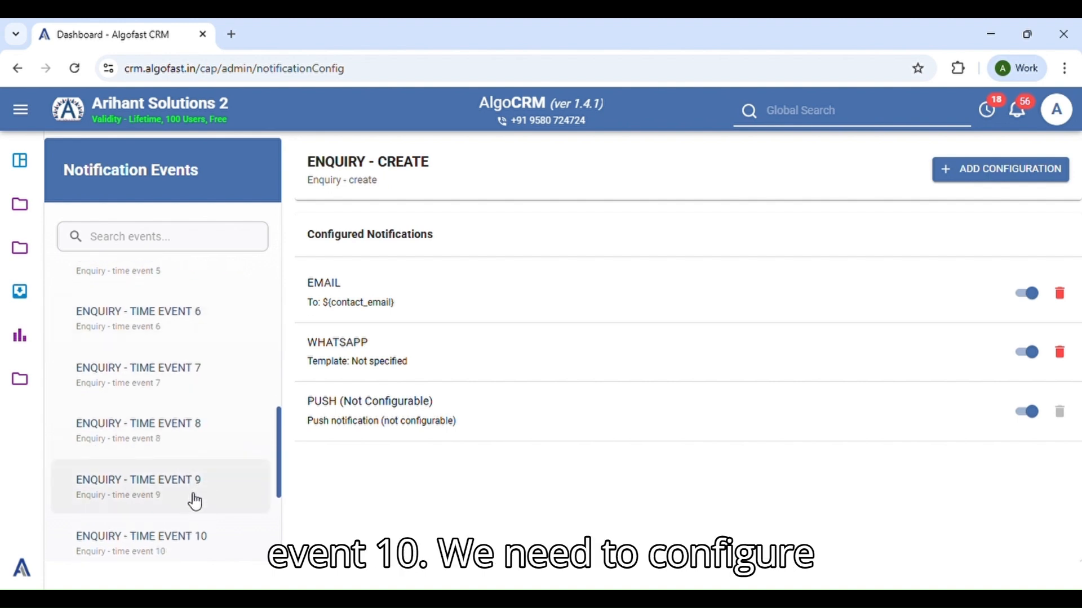
pyautogui.scroll(-2, 193, 500)
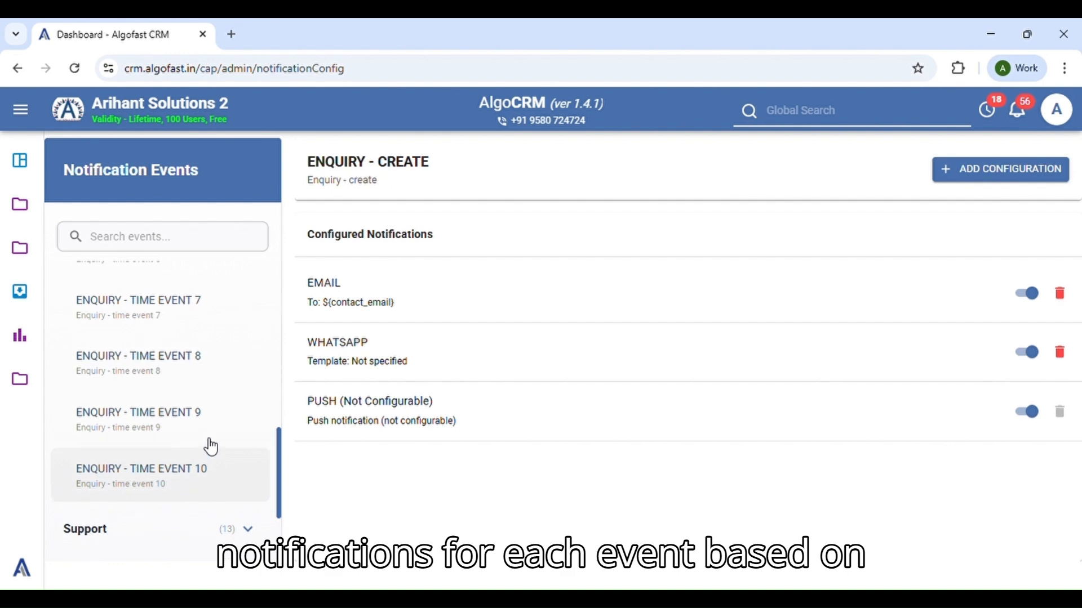
pyautogui.scroll(7, 203, 448)
pyautogui.scroll(1, 206, 446)
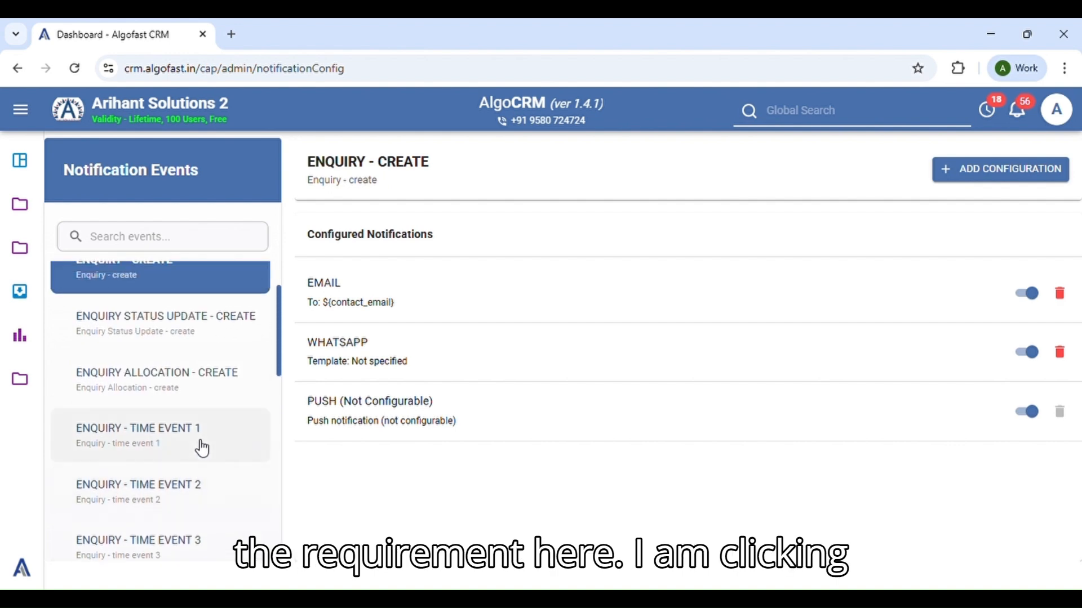
pyautogui.scroll(1, 201, 480)
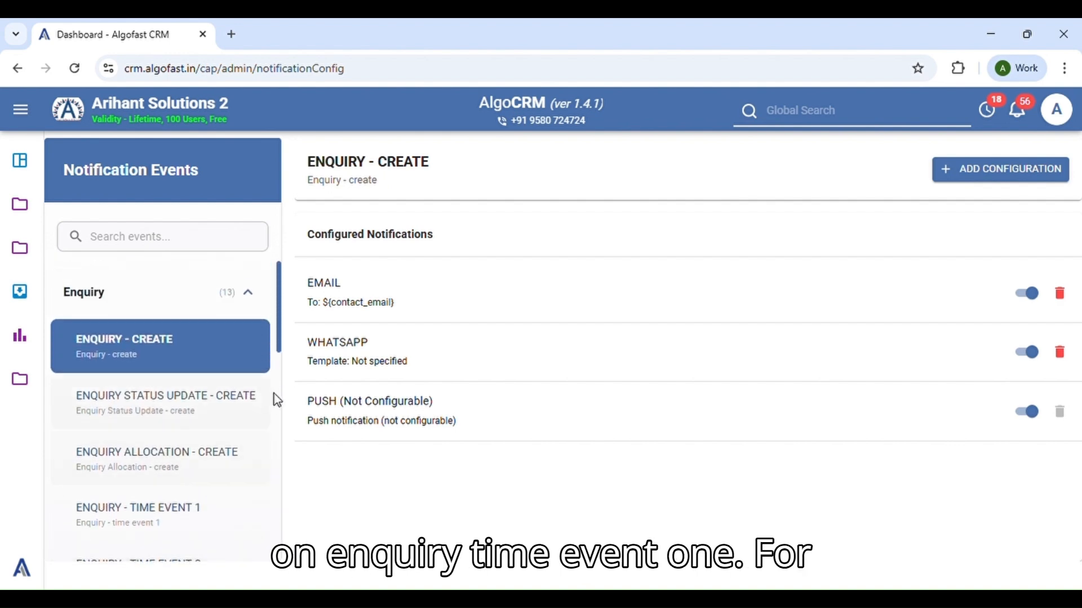
pyautogui.click(150, 511)
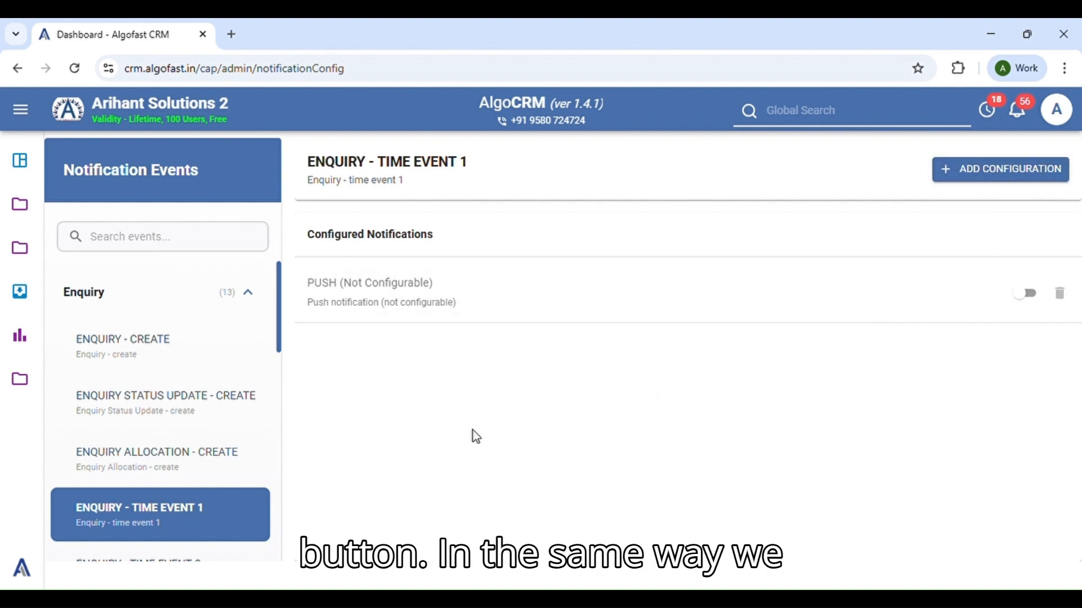
pyautogui.click(248, 295)
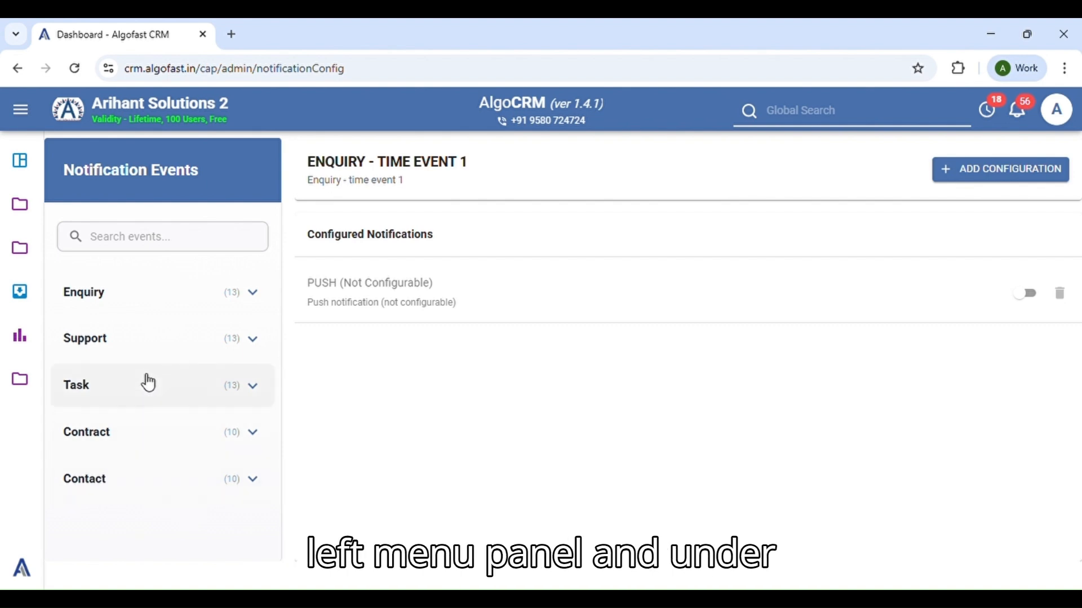
# Step: Open the Provider Config page and show the channel name choices
pyautogui.moveTo(8, 381)
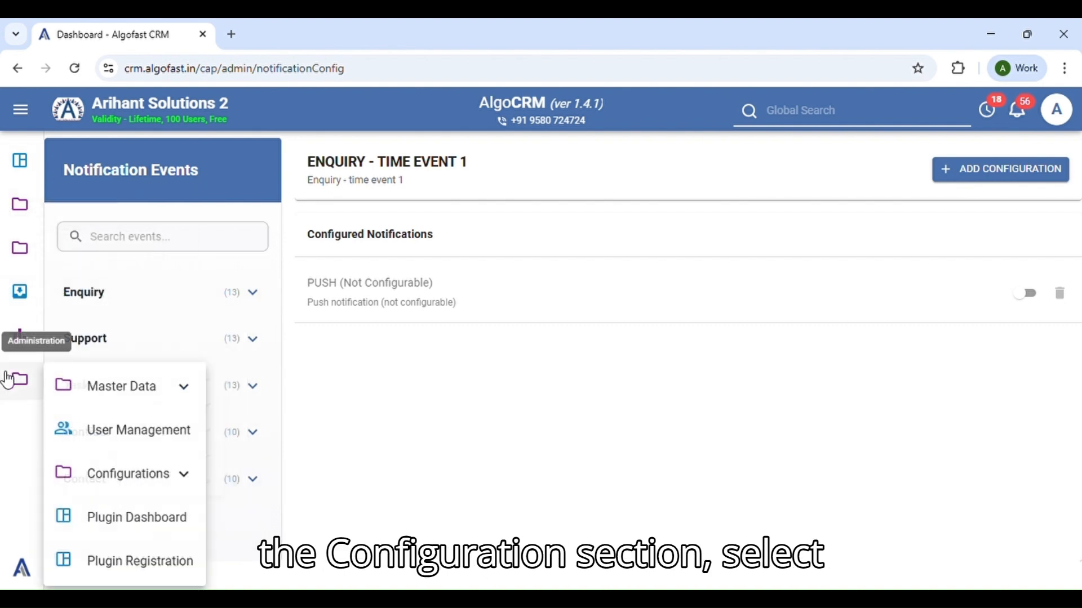
pyautogui.moveTo(151, 494)
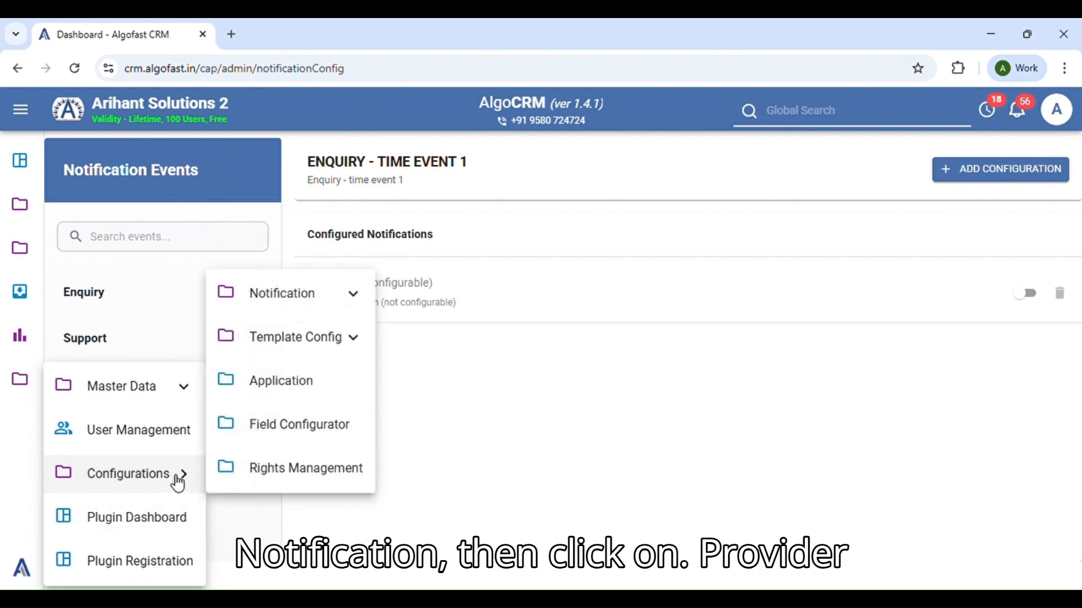
pyautogui.moveTo(338, 309)
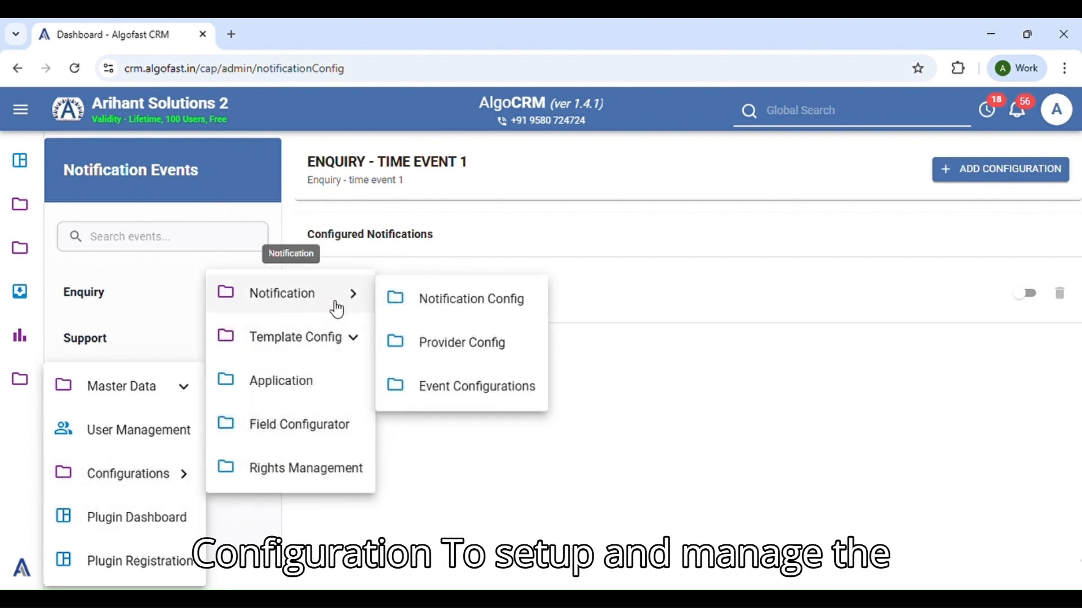
pyautogui.click(469, 345)
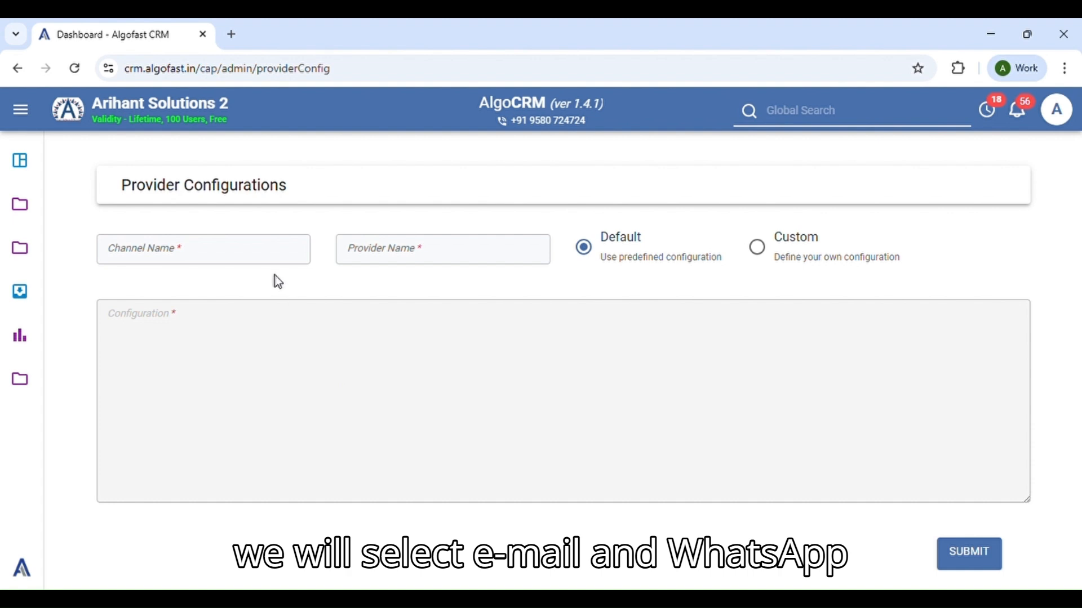
pyautogui.click(232, 258)
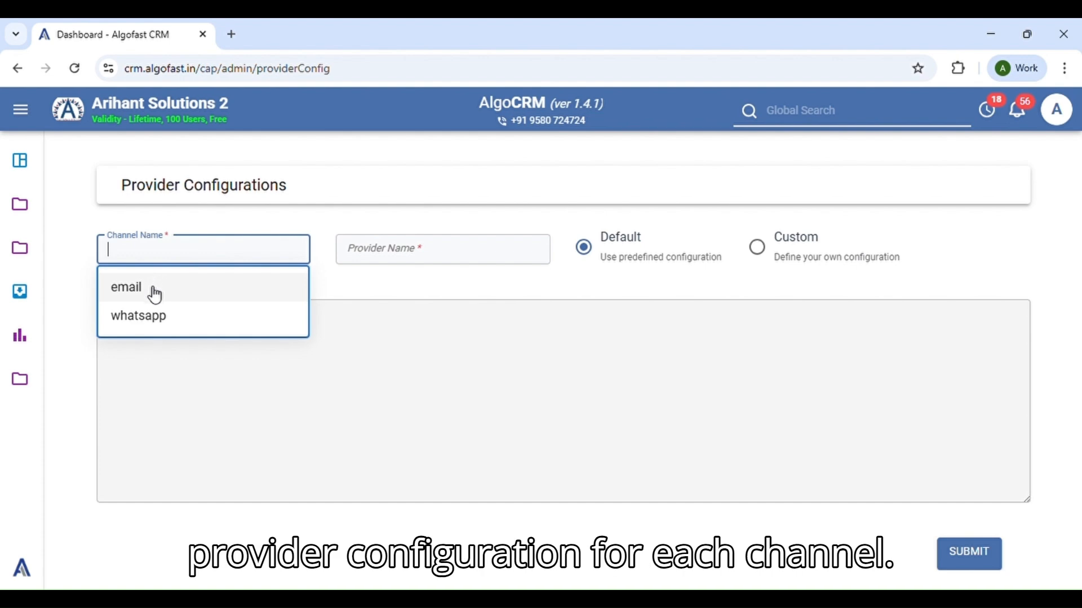